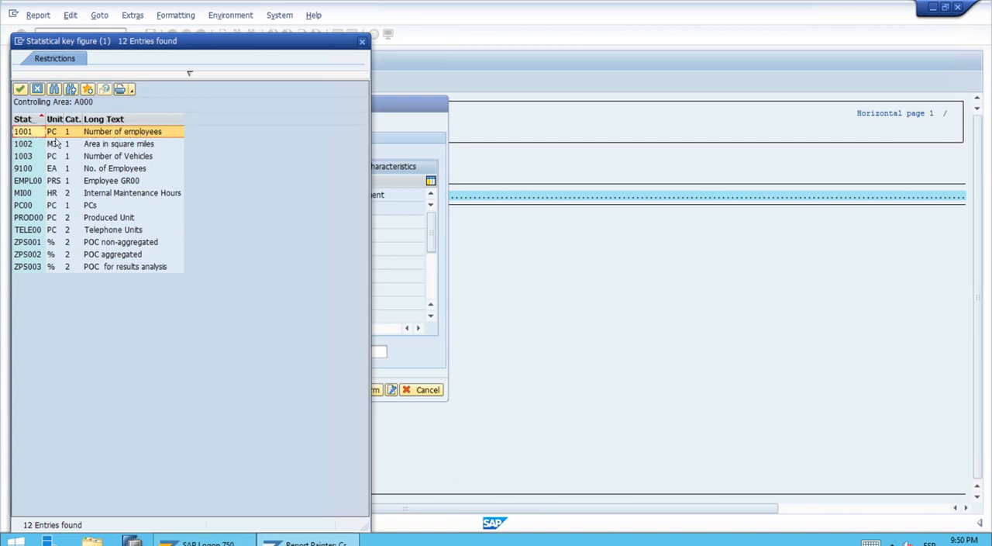
Step: Assign statistical key figure 1001 to the first row and set its short, medium and long texts to Employees
left_click(133, 136)
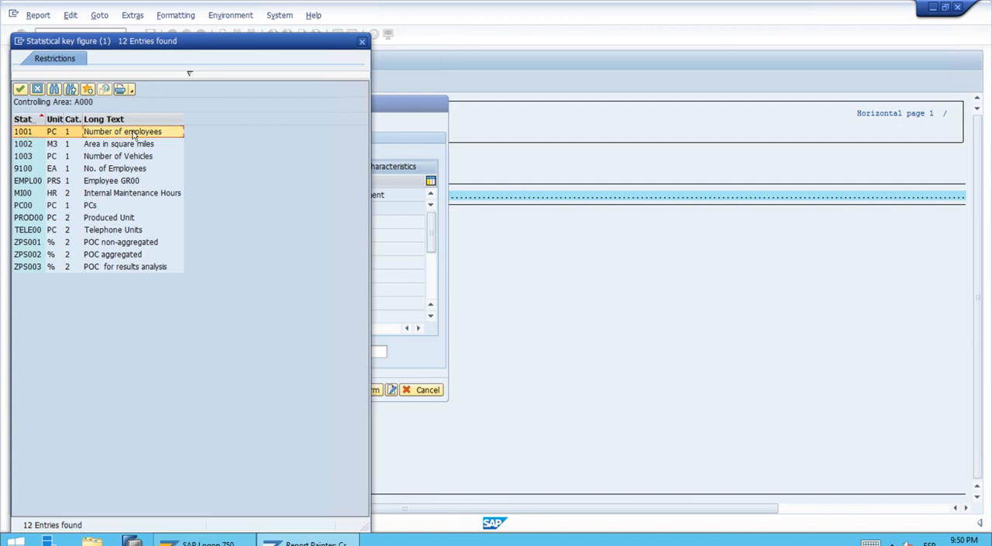
left_click(21, 89)
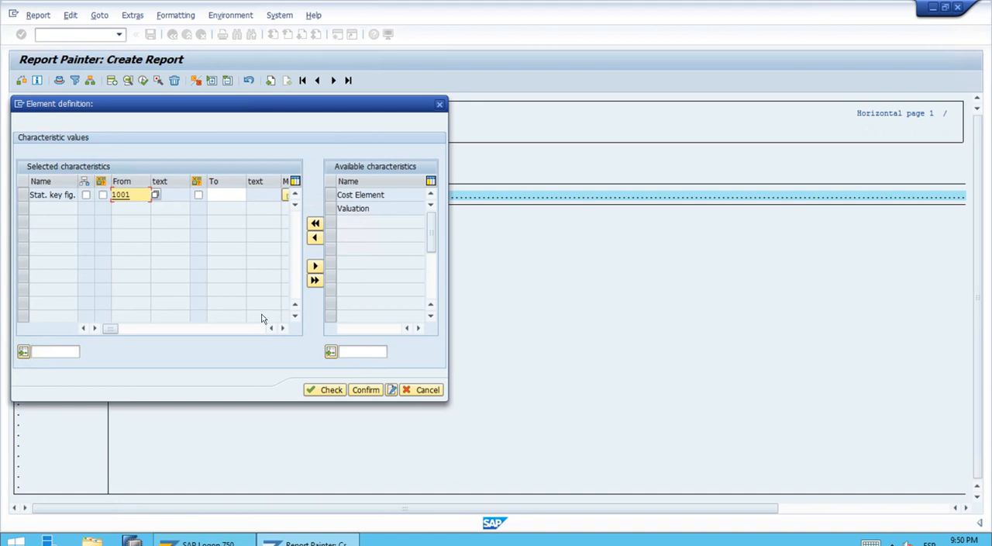
left_click(392, 392)
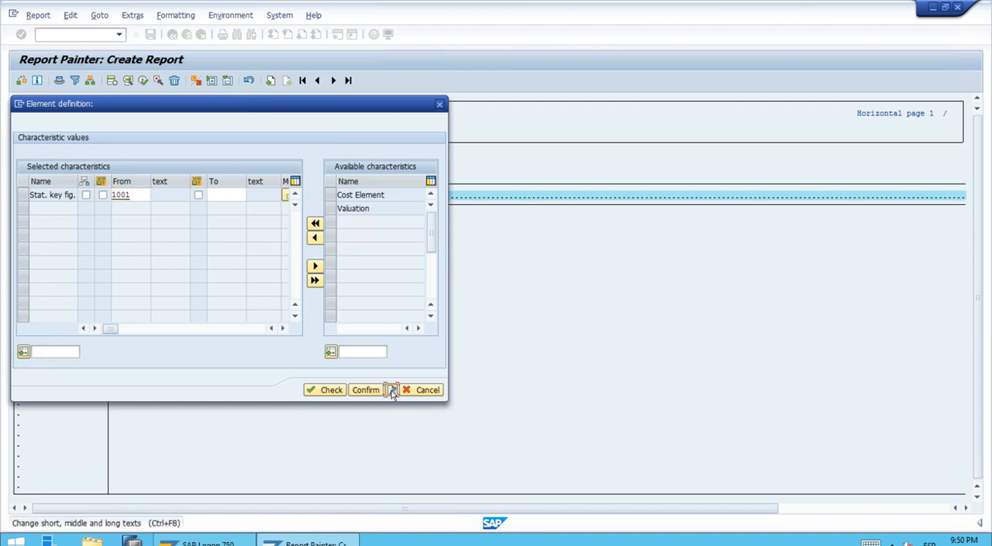
type("Em")
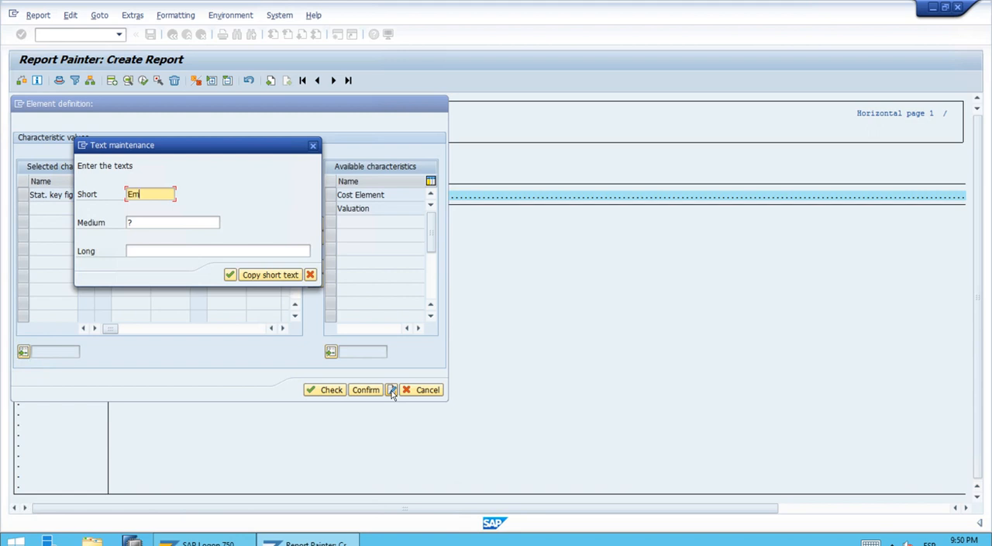
type("ployees")
left_click(256, 276)
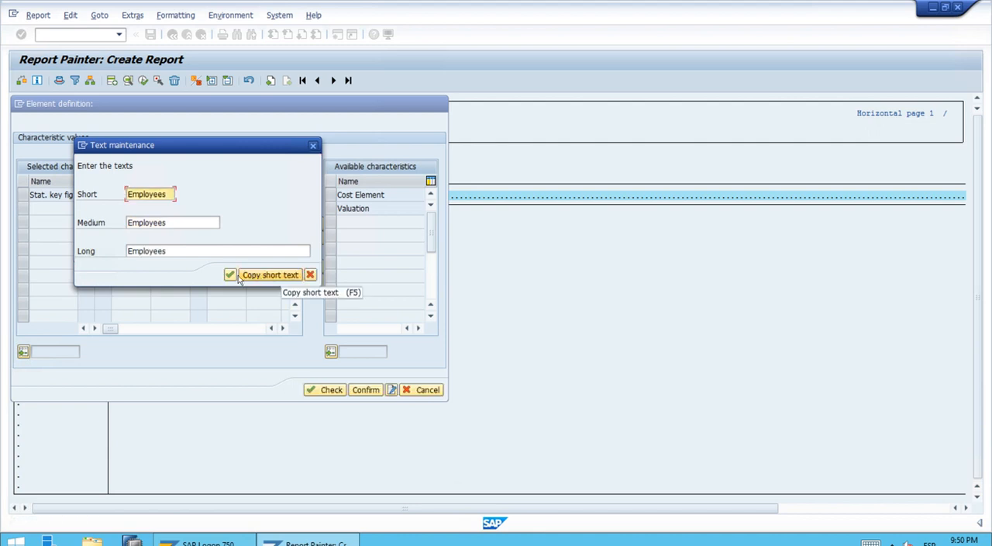
left_click(231, 275)
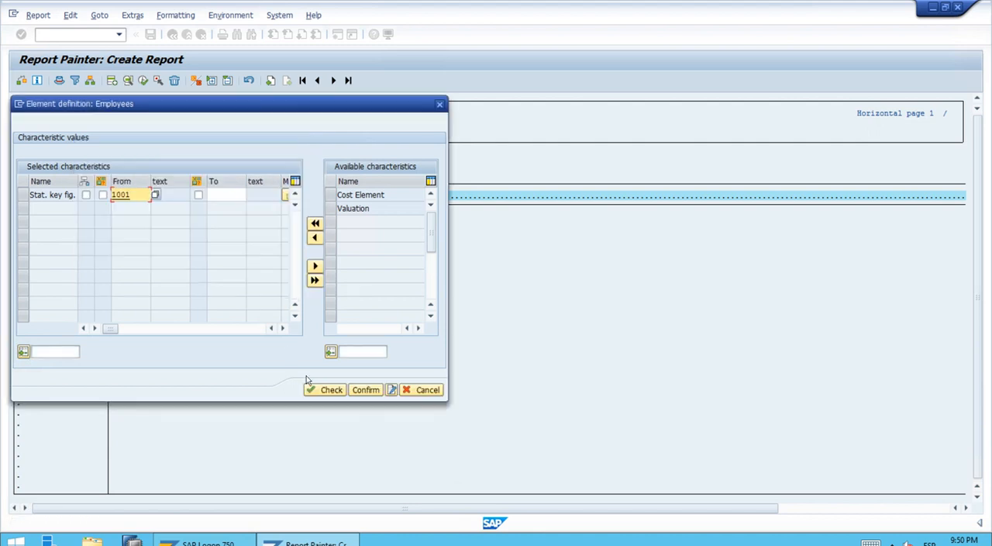
left_click(328, 390)
left_click(366, 390)
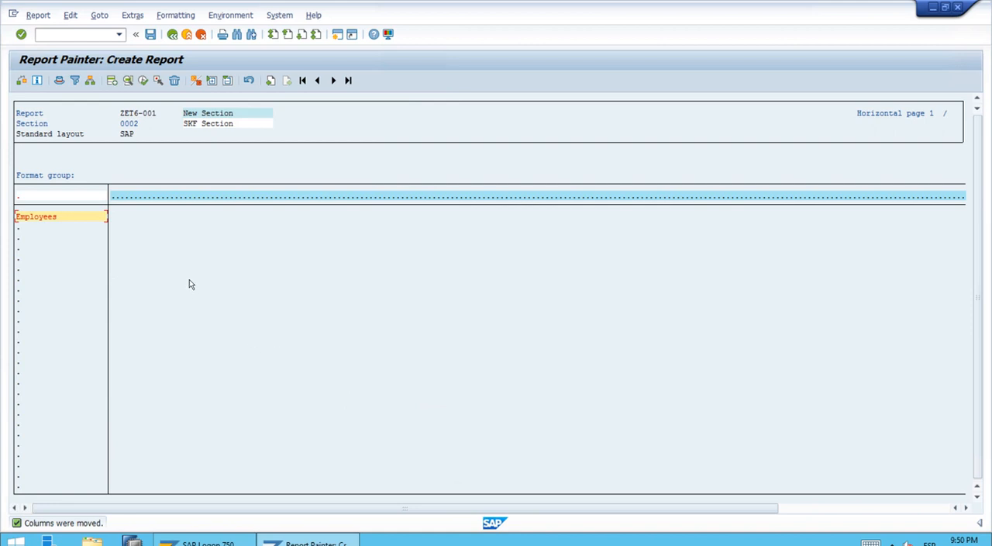
Step: Add a second row as a characteristics element using Stat. key fig. with value 1002, Area in square miles
double_click(24, 234)
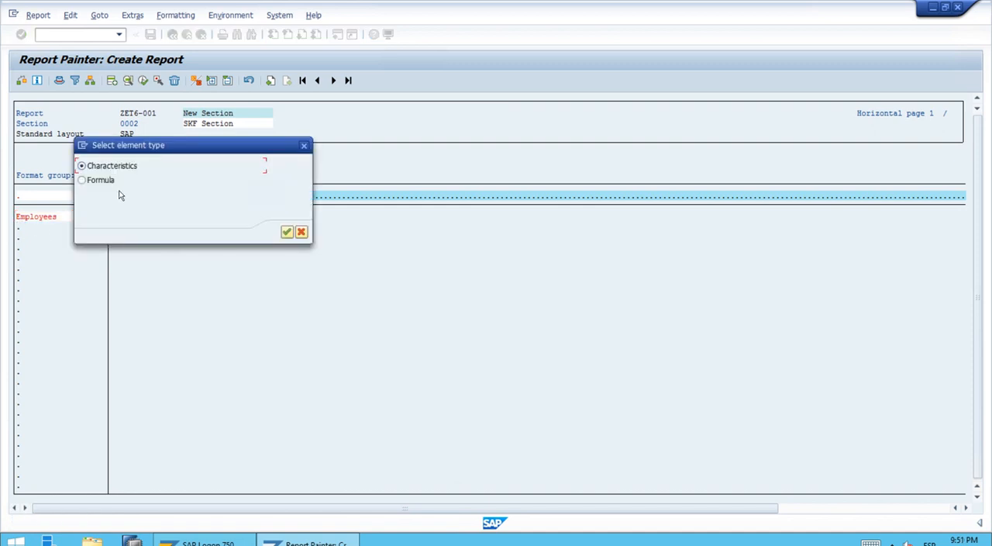
left_click(286, 232)
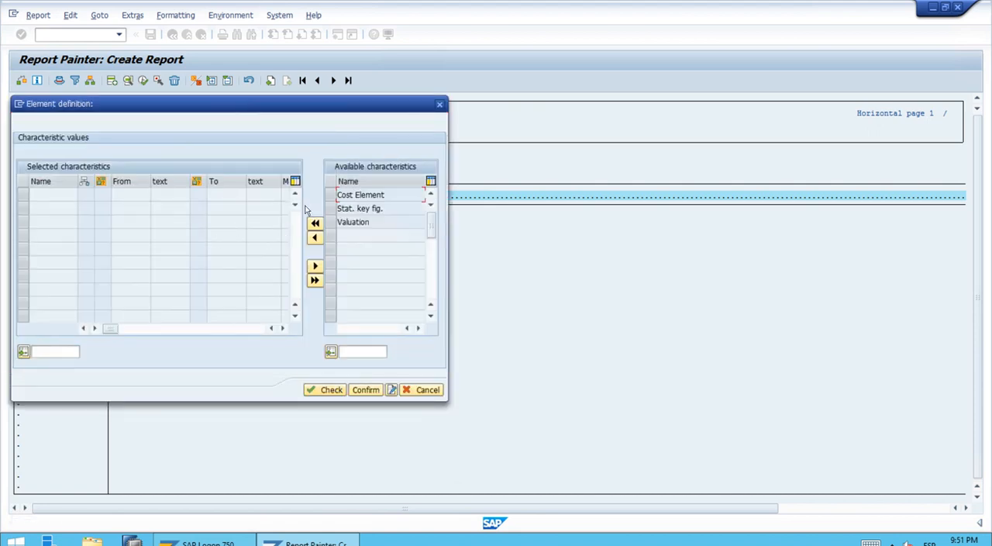
left_click(348, 211)
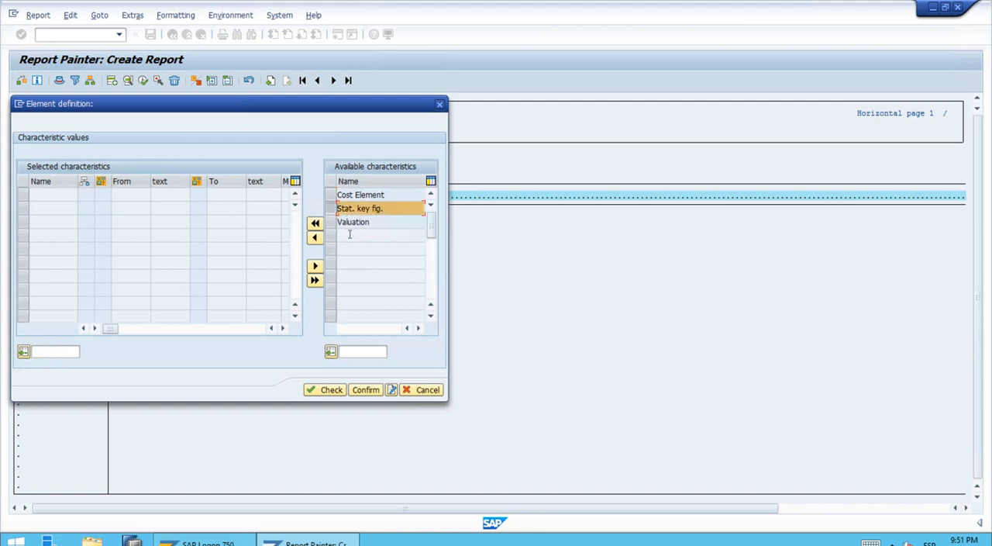
left_click(319, 243)
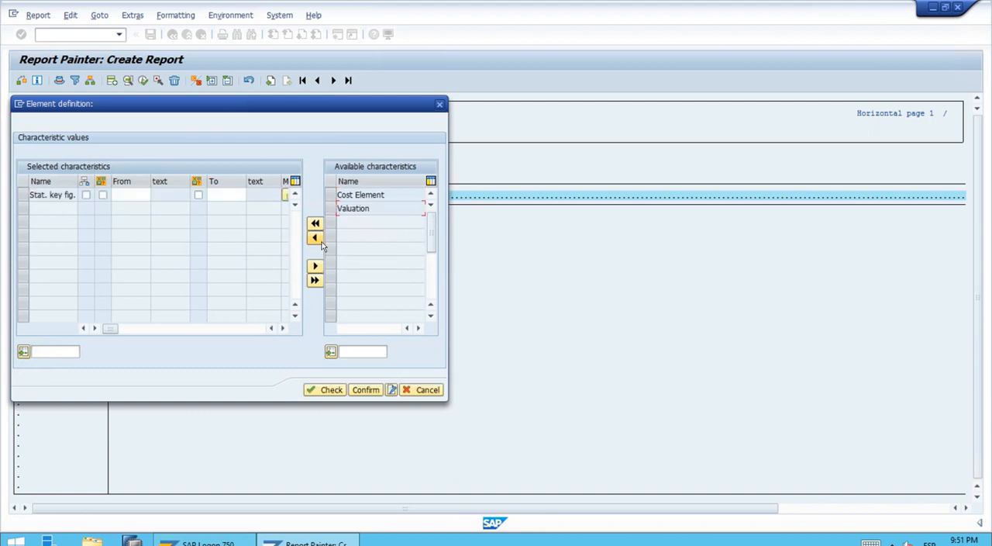
left_click(122, 194)
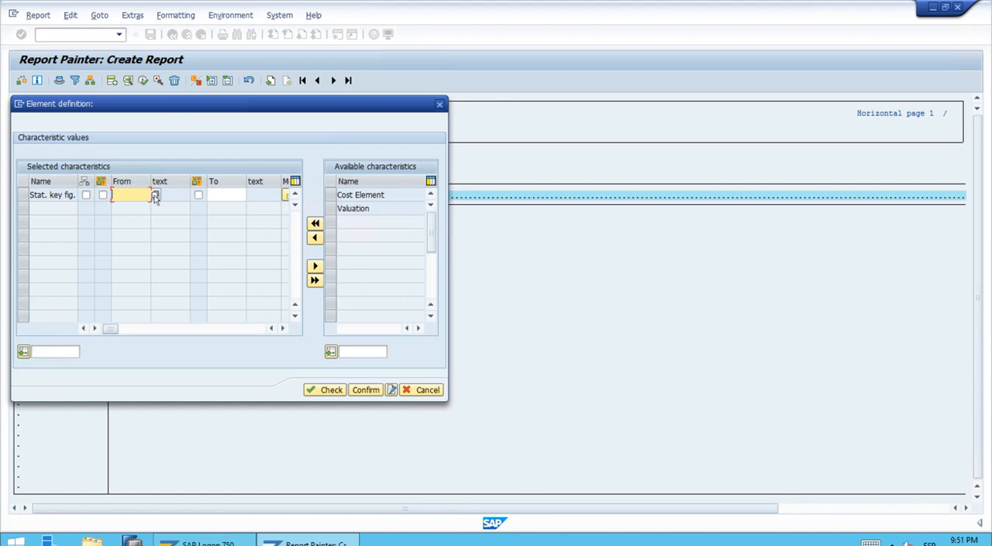
left_click(155, 196)
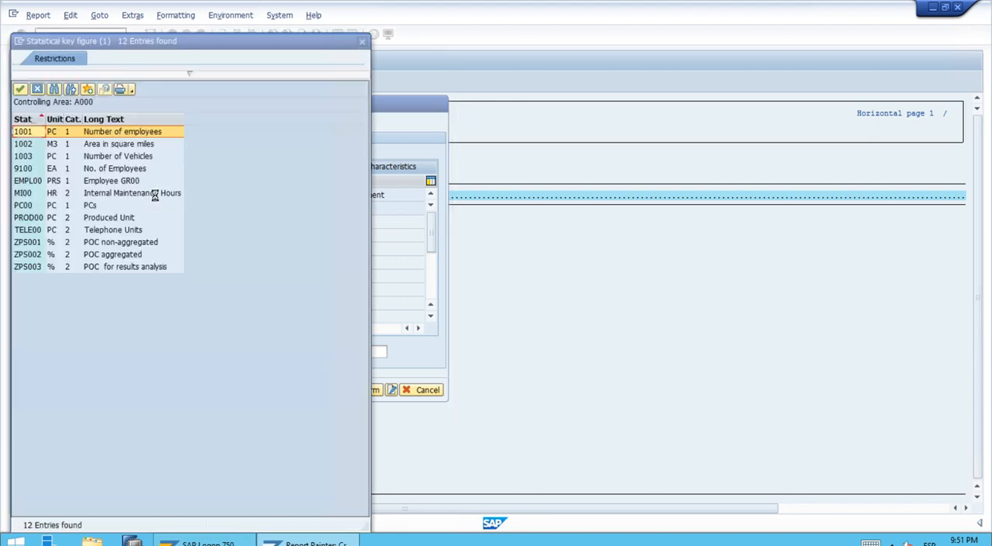
left_click(111, 144)
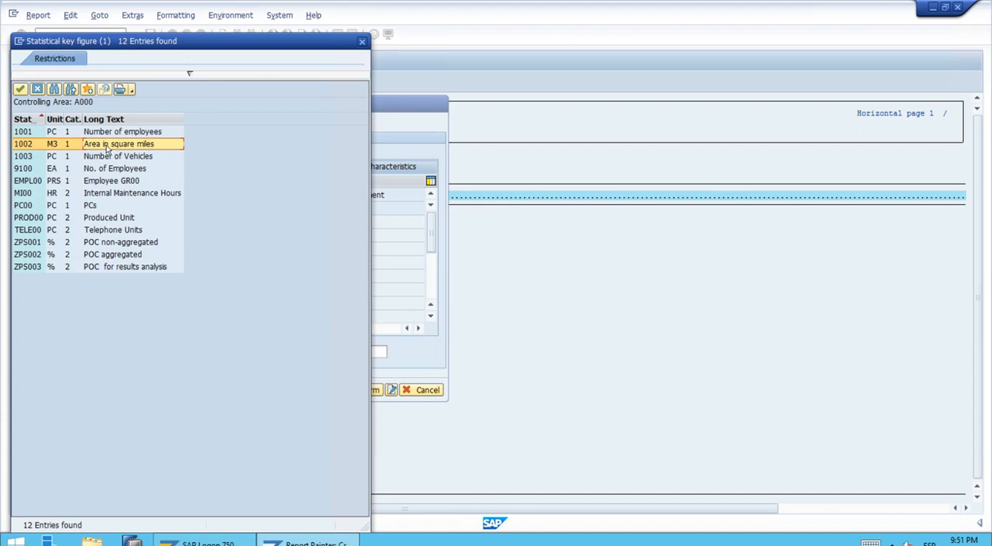
double_click(107, 144)
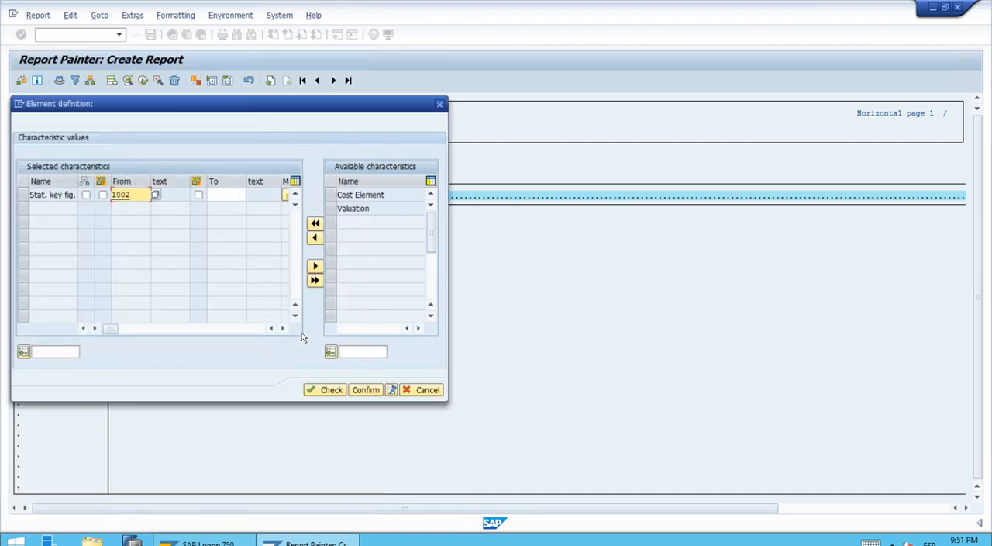
Step: Set the second row's short, medium and long texts to SQM and confirm the element definition
left_click(391, 395)
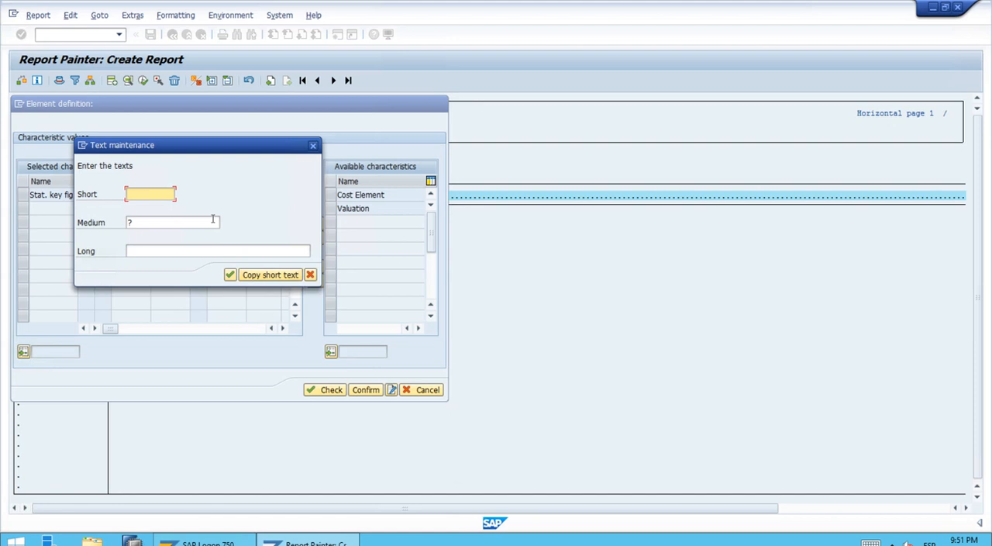
type("SQM")
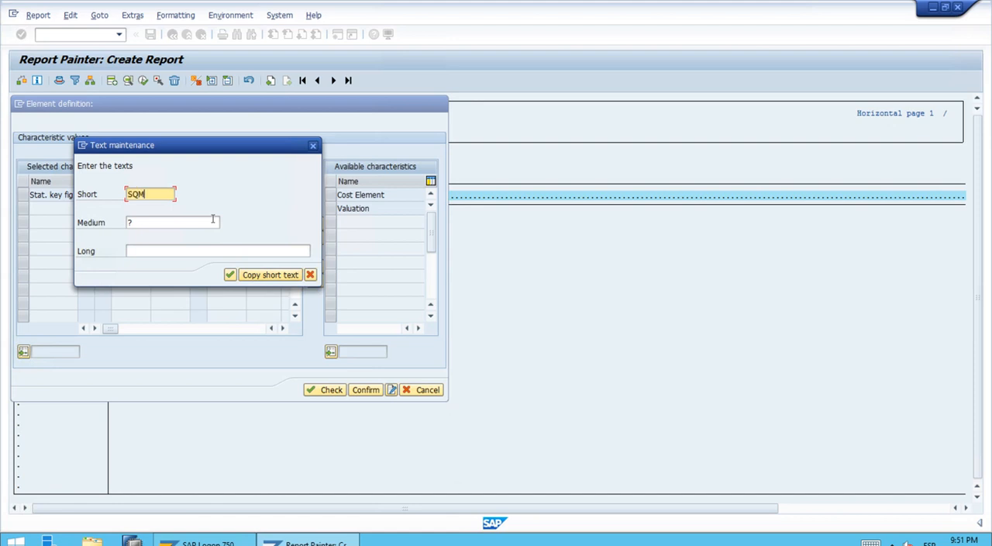
left_click(252, 276)
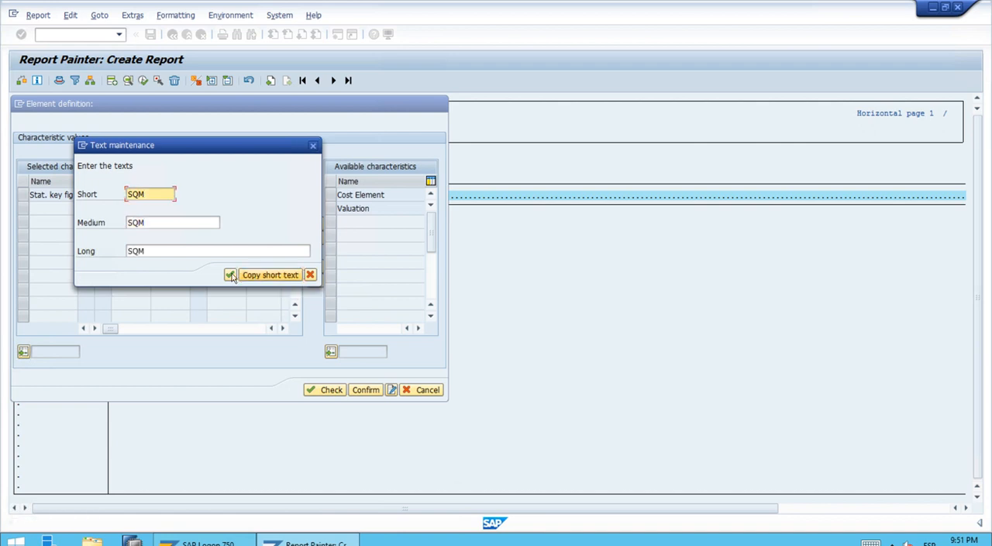
left_click(230, 275)
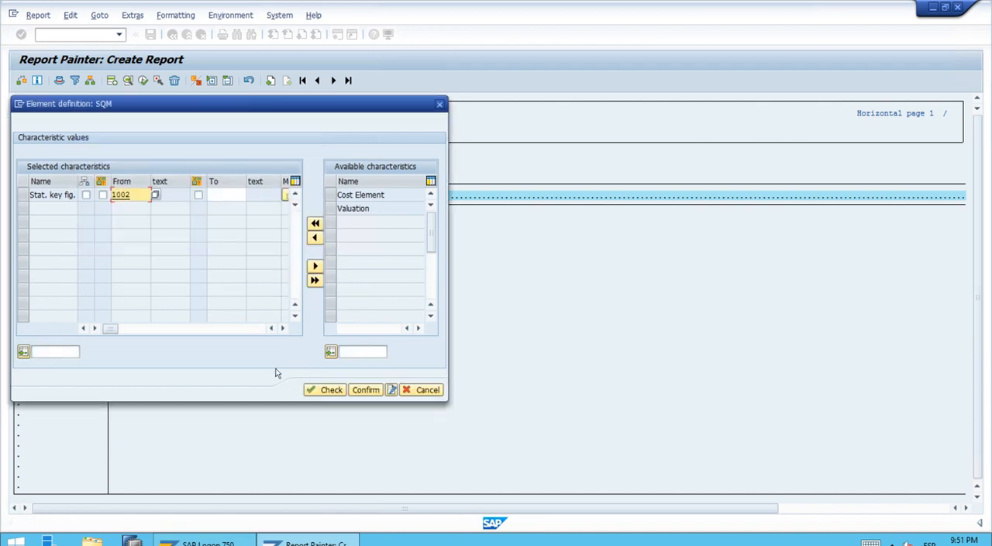
left_click(362, 392)
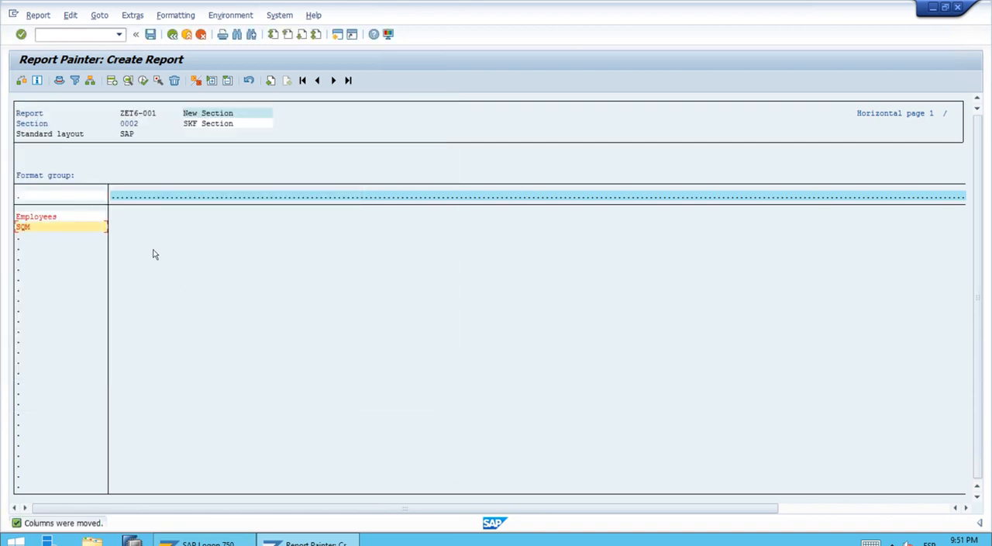
Step: Add a third row as a characteristics element using Stat. key fig. with value TELE00, Telephone Units
double_click(35, 239)
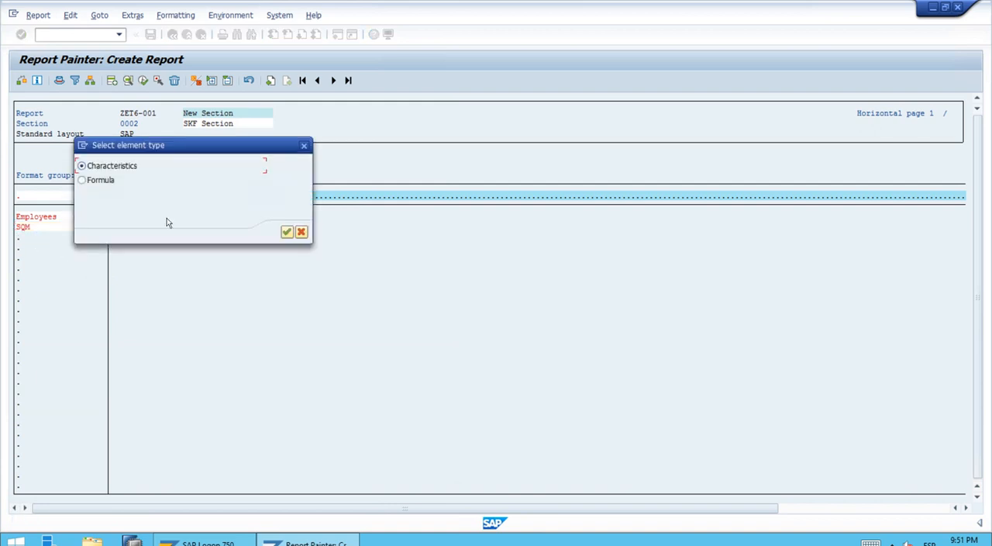
left_click(286, 233)
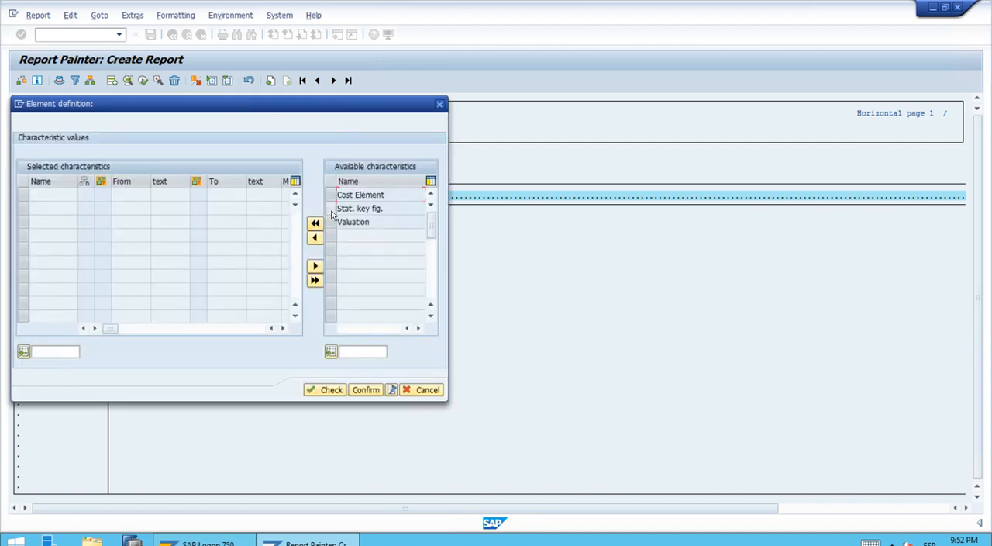
left_click(331, 208)
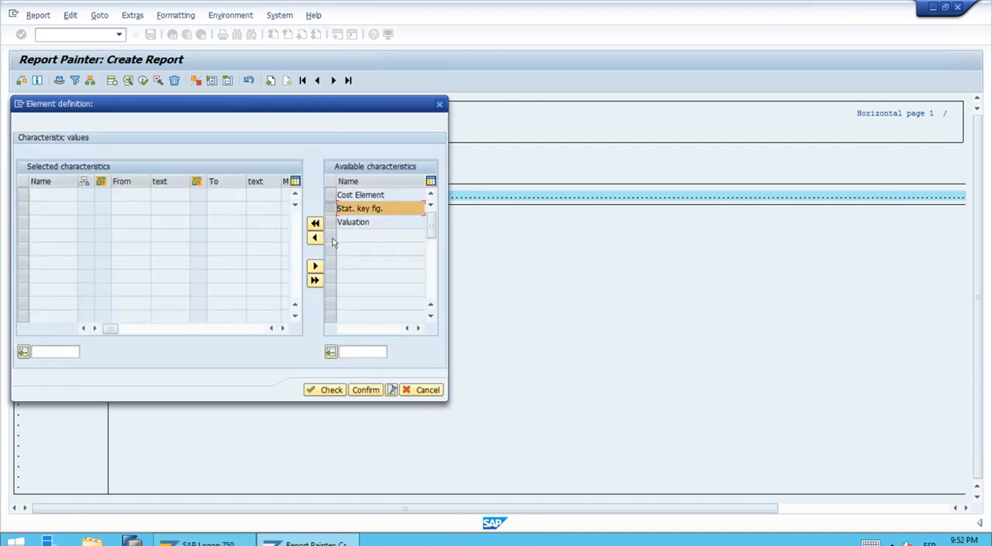
left_click(316, 242)
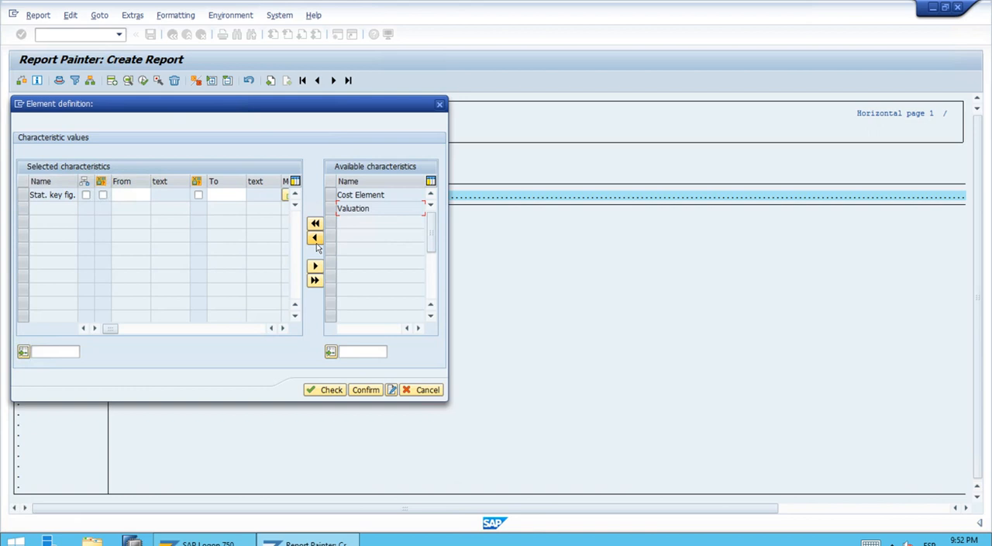
left_click(131, 195)
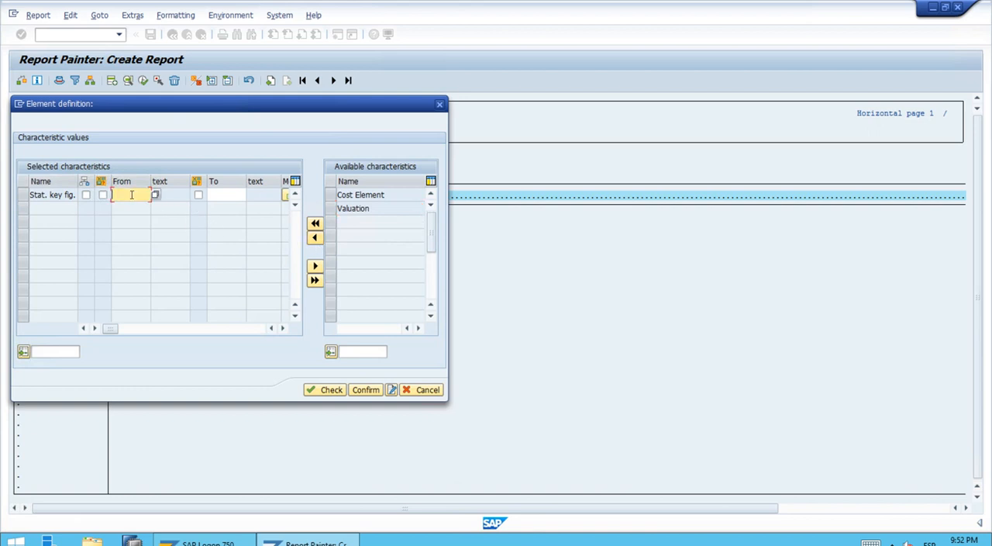
left_click(155, 195)
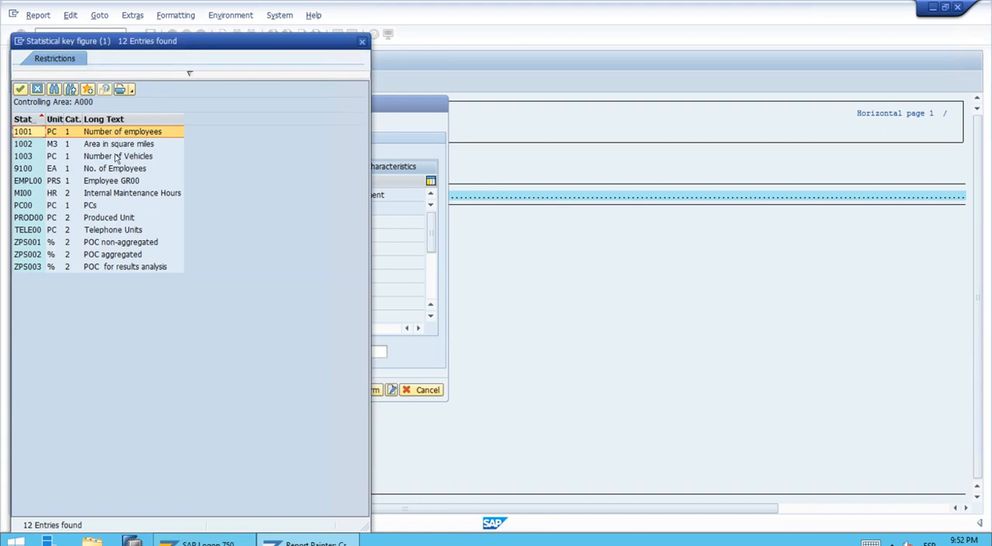
left_click(105, 232)
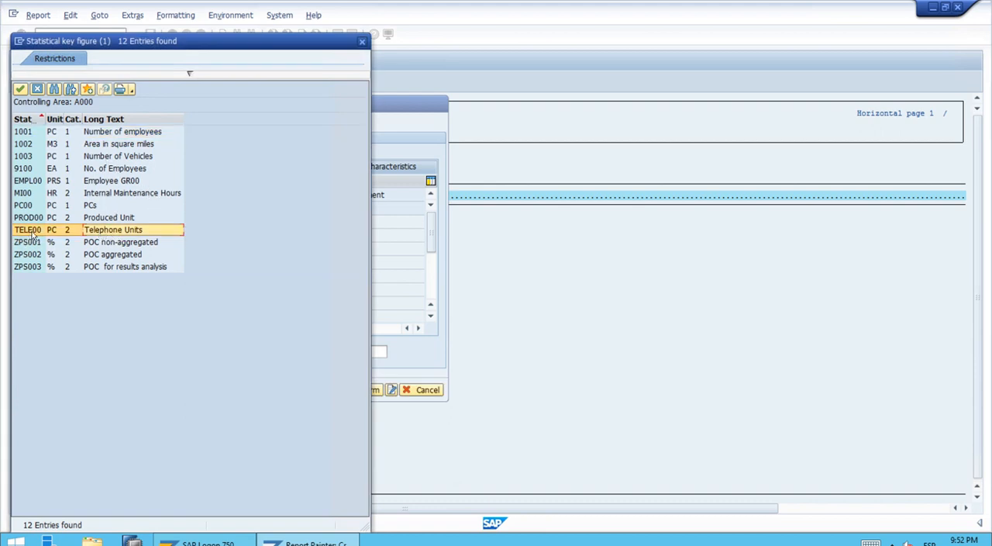
double_click(131, 231)
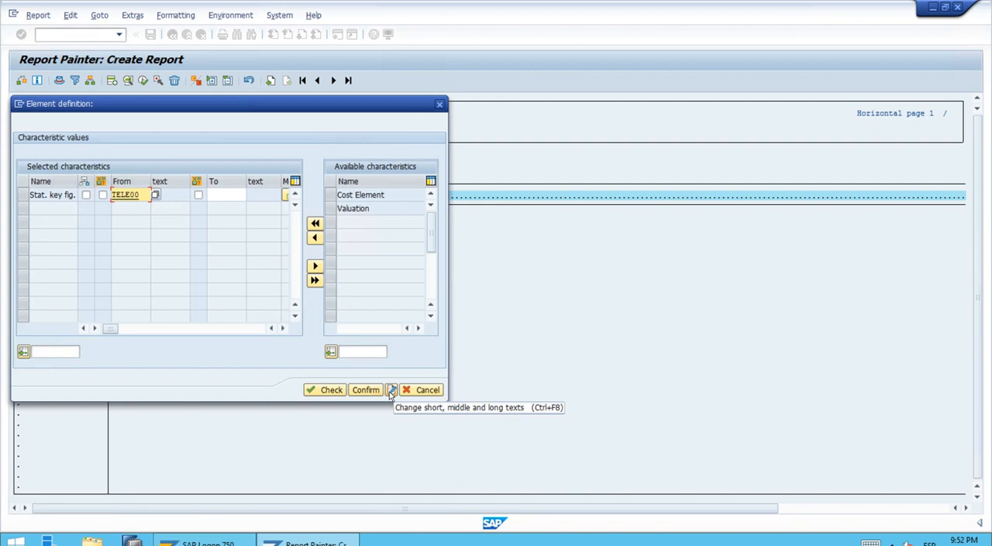
Step: Set the third row's short, medium and long texts to TelUnits, then check and confirm the element definition
left_click(391, 390)
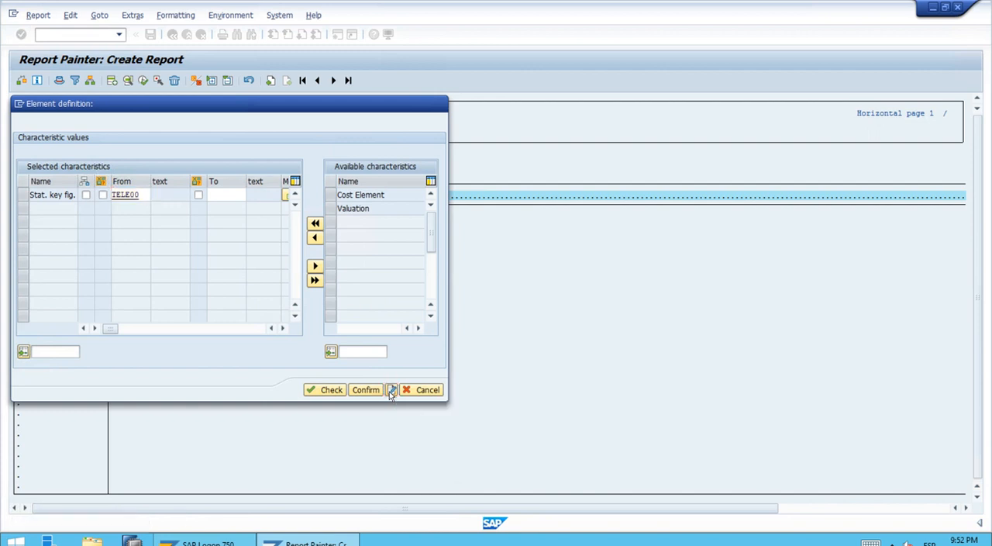
type("T")
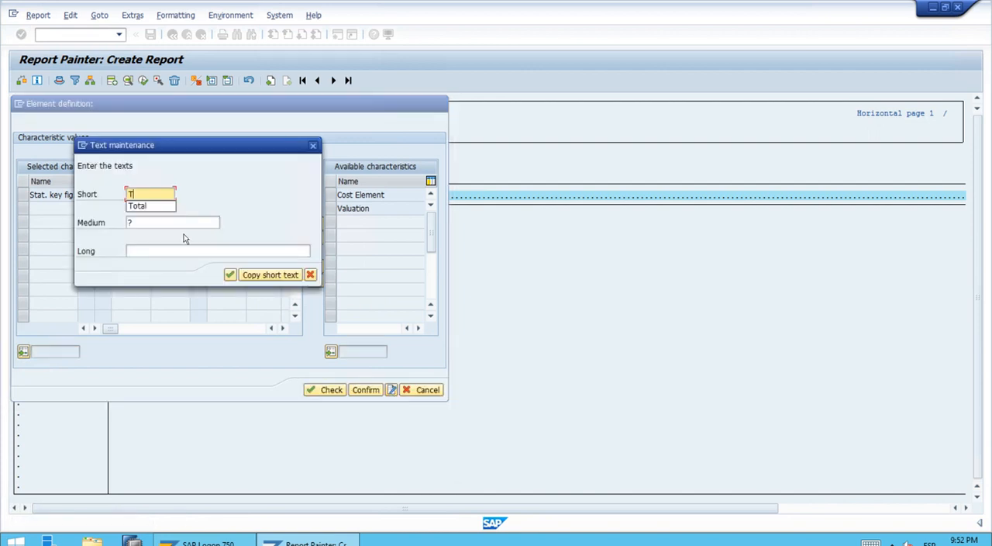
type("elUni")
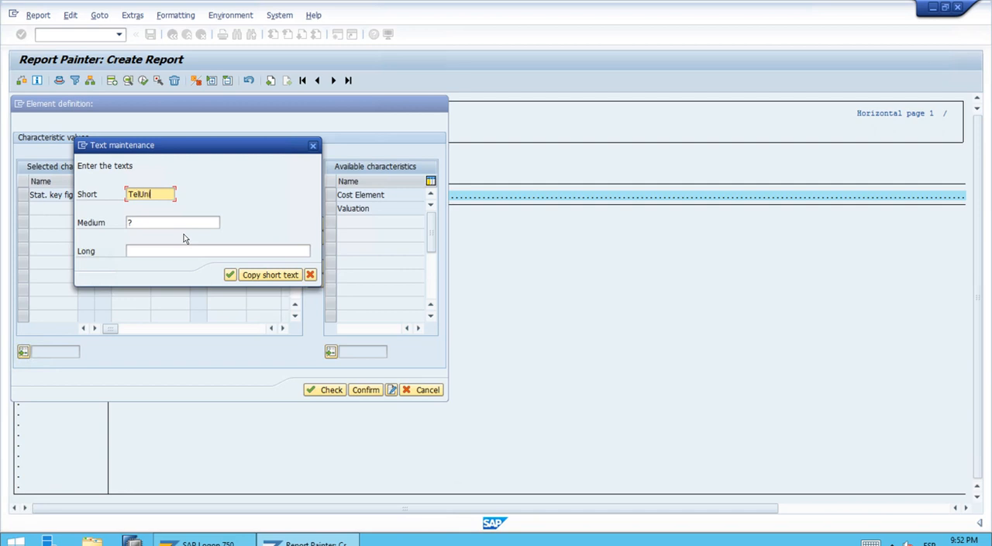
type("ts")
left_click(229, 271)
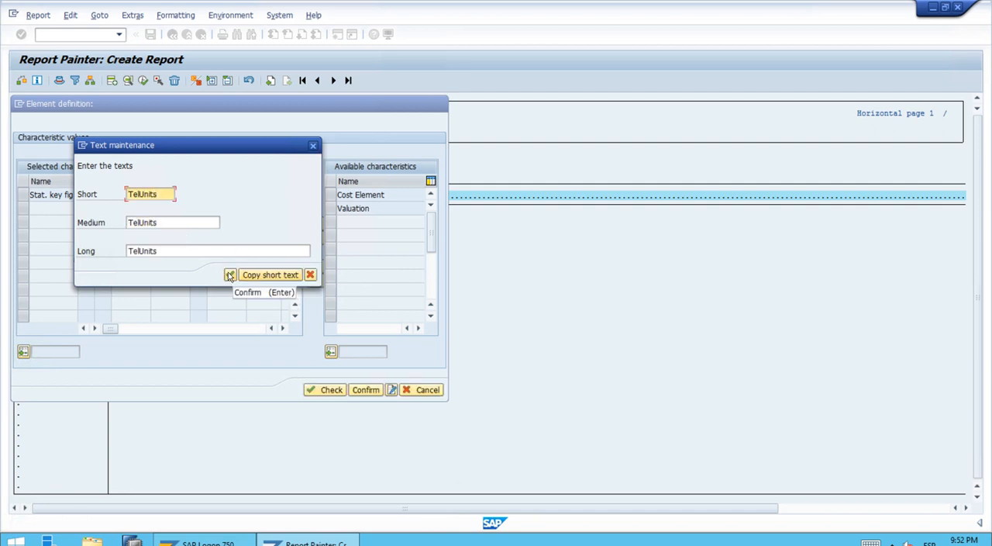
left_click(229, 272)
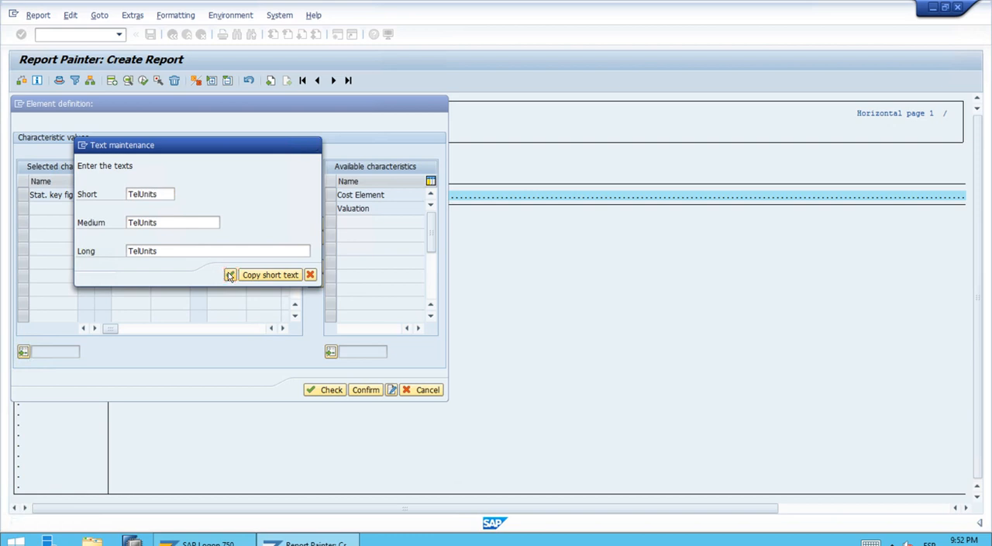
left_click(320, 391)
left_click(363, 391)
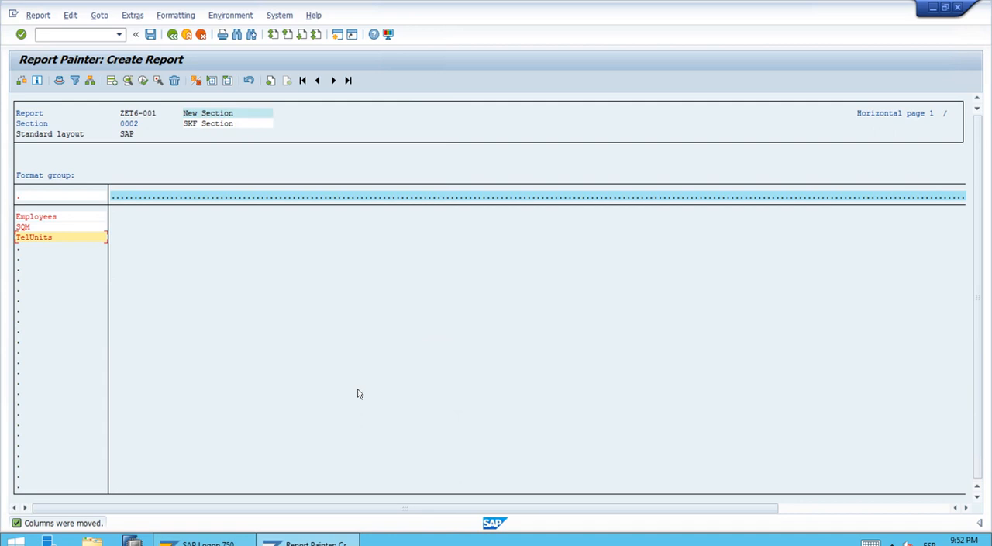
Step: Add the first column as a predefined key figure using Actual statistical key figures
double_click(120, 199)
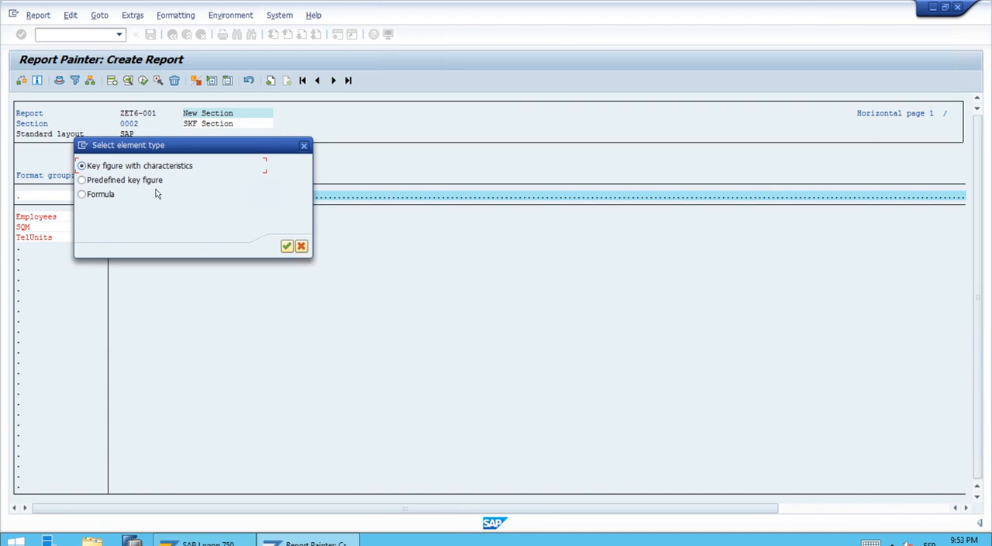
left_click(150, 188)
left_click(287, 247)
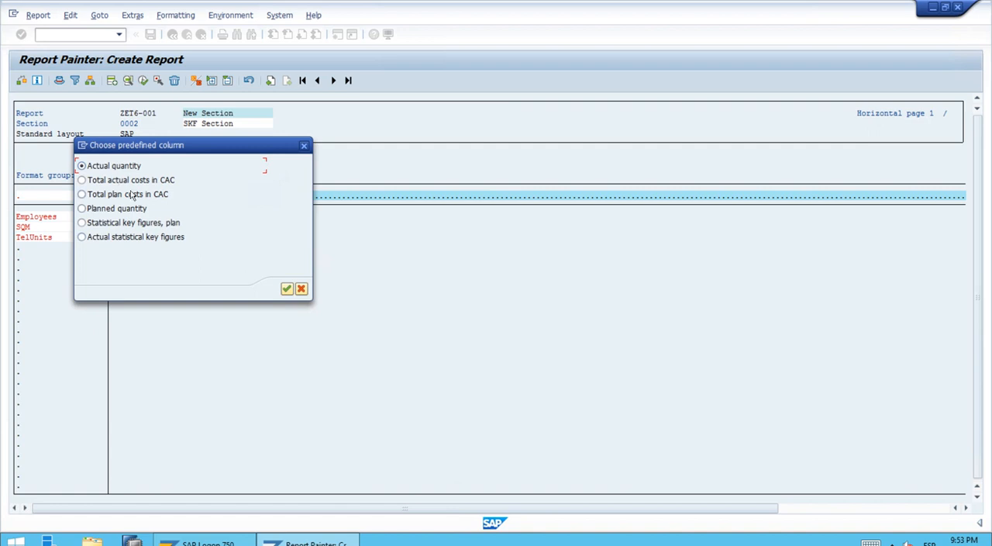
left_click(132, 237)
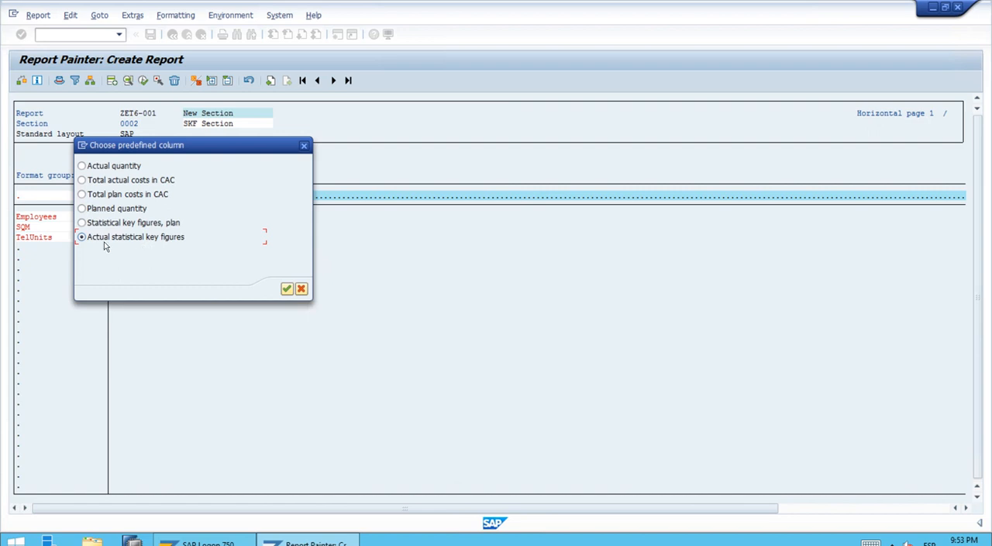
left_click(286, 290)
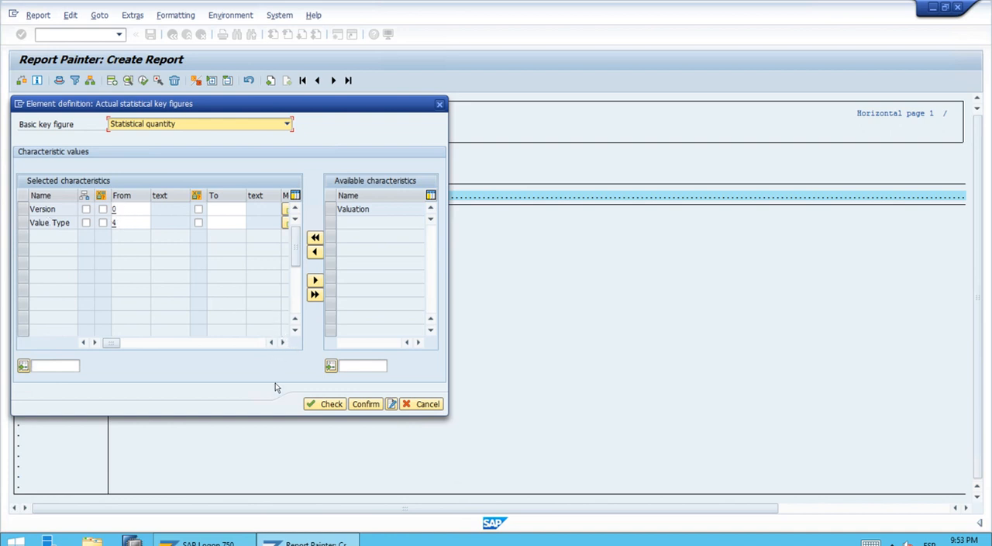
Step: Set the first column's short, medium and long texts to ActualSKF, then check and confirm the element definition
left_click(392, 404)
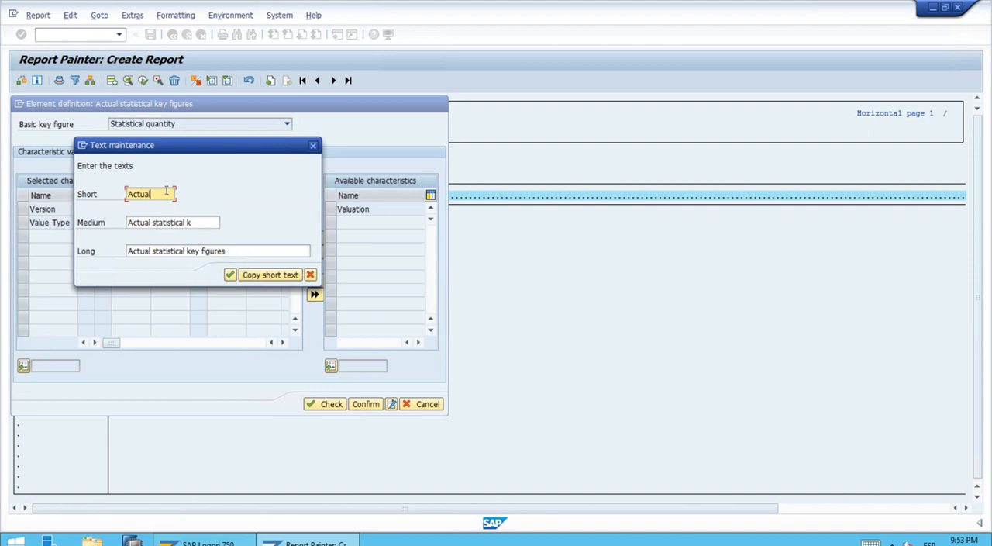
type("SKF")
left_click(262, 276)
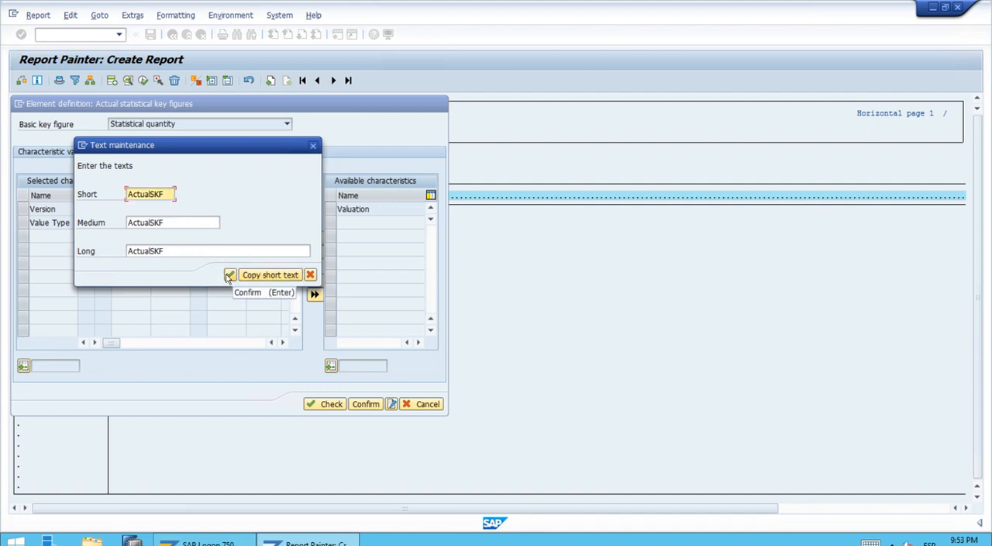
left_click(229, 275)
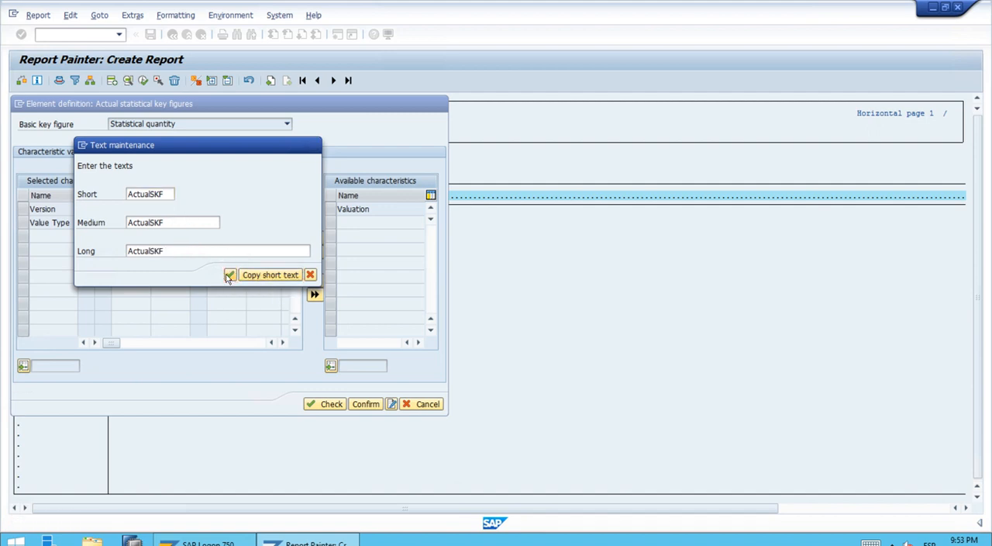
left_click(328, 404)
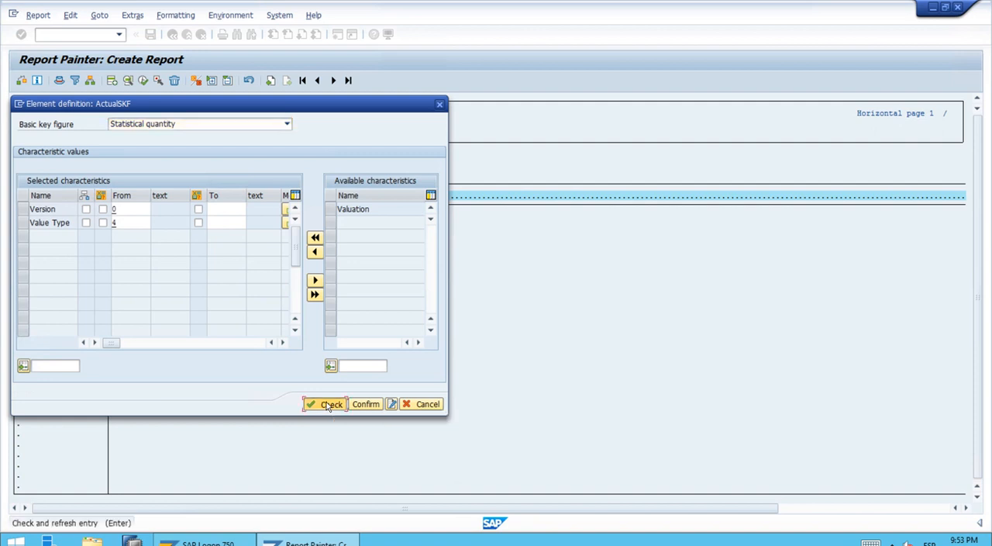
left_click(365, 404)
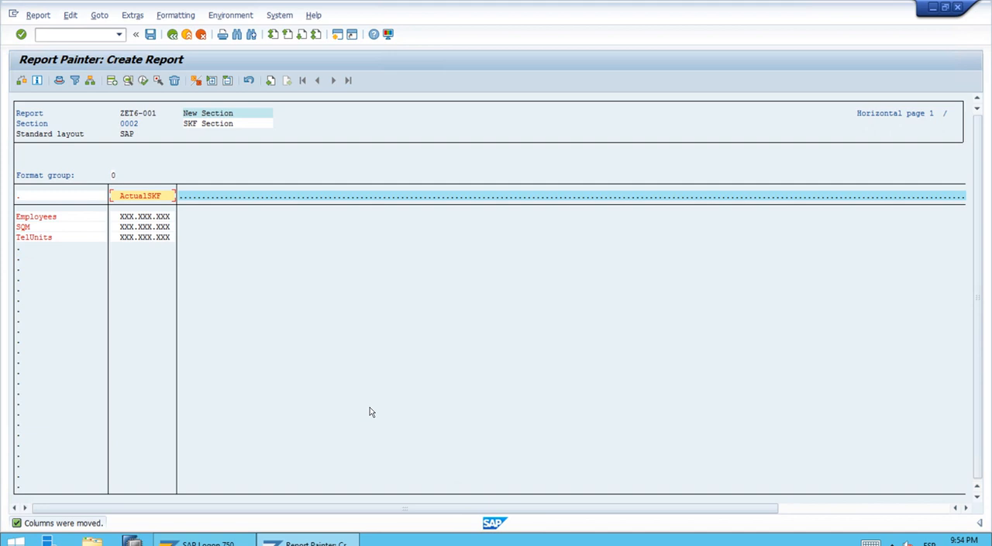
Step: Add a second column as a predefined key figure using Statistical key figures, plan
double_click(185, 199)
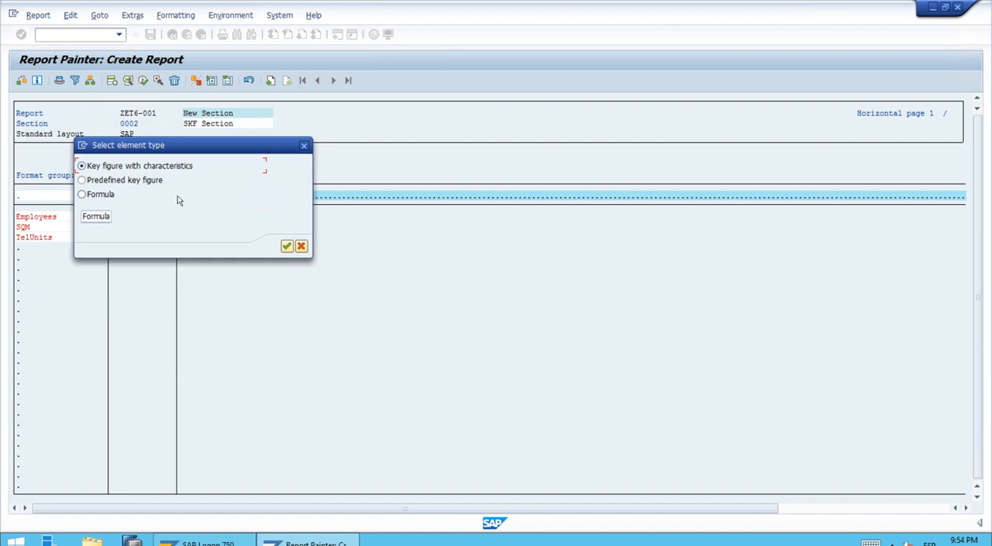
left_click(144, 184)
left_click(286, 246)
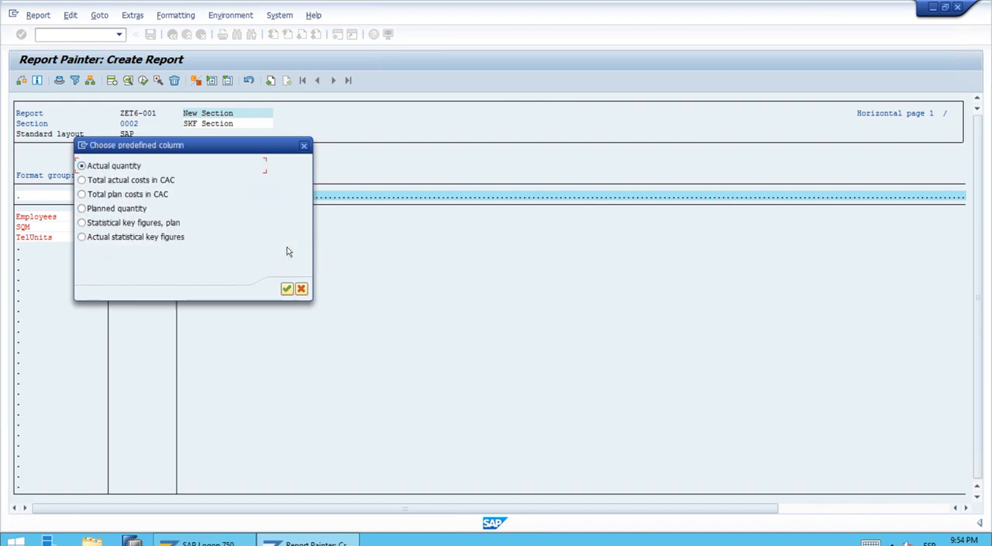
left_click(106, 225)
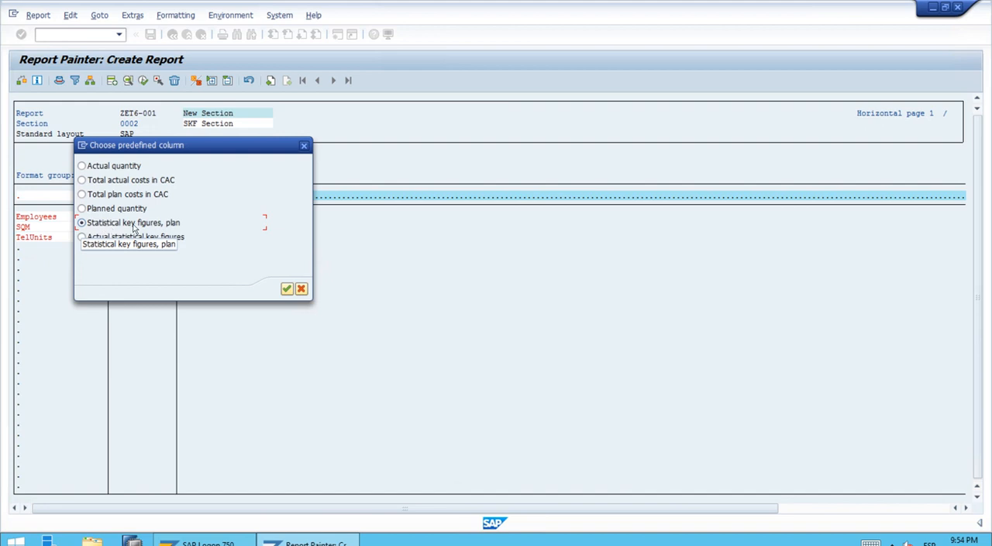
left_click(286, 289)
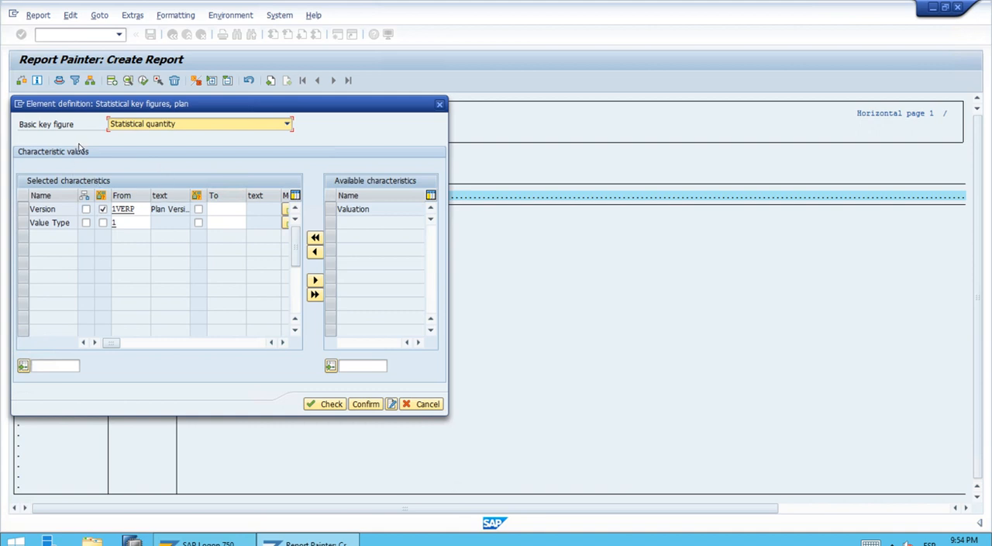
Step: Replace the Version variable in the plan column's definition with the fixed value 0, Plan/actual version
left_click(103, 210)
left_click(129, 209)
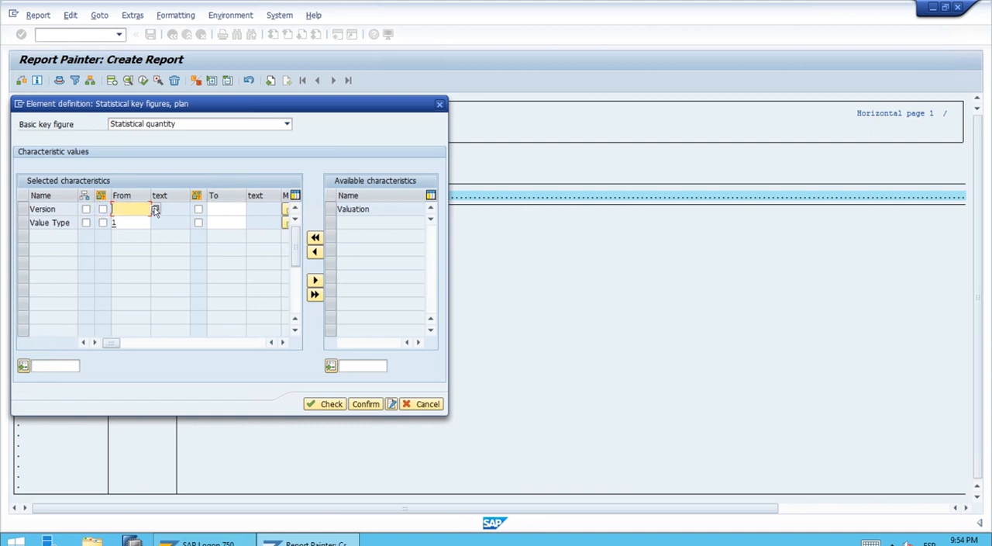
left_click(156, 209)
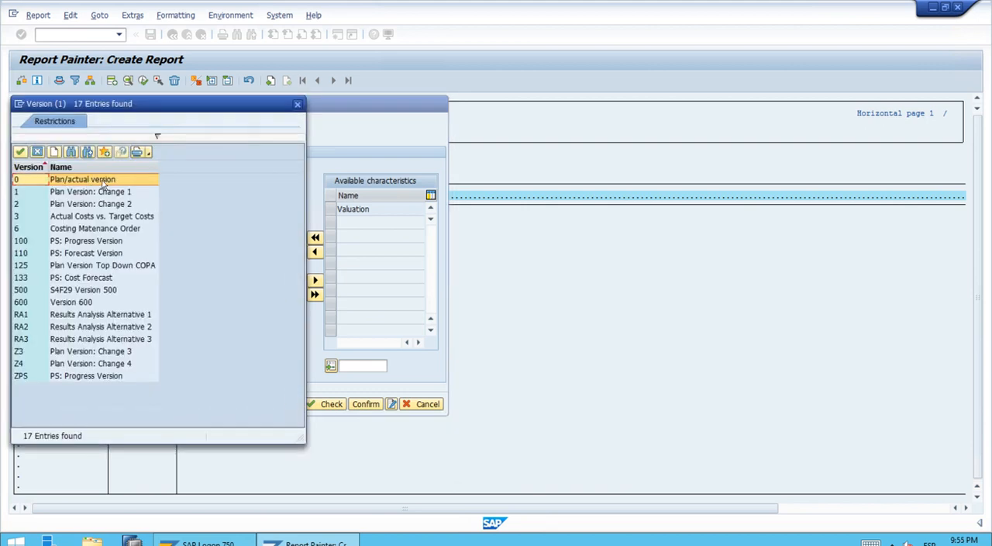
left_click(20, 154)
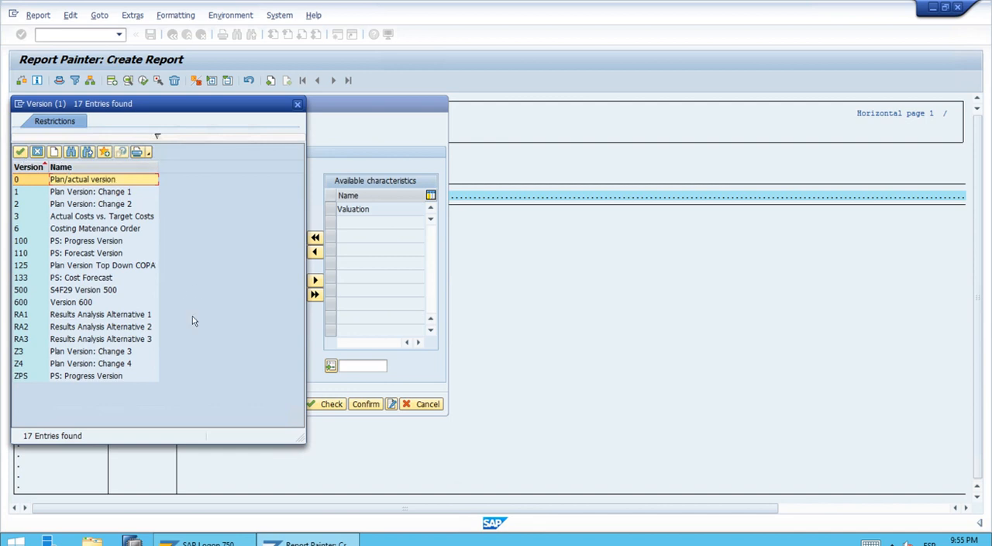
left_click(19, 153)
Step: Set the second column's short, medium and long texts to PlanSKF and confirm the element definition
left_click(392, 404)
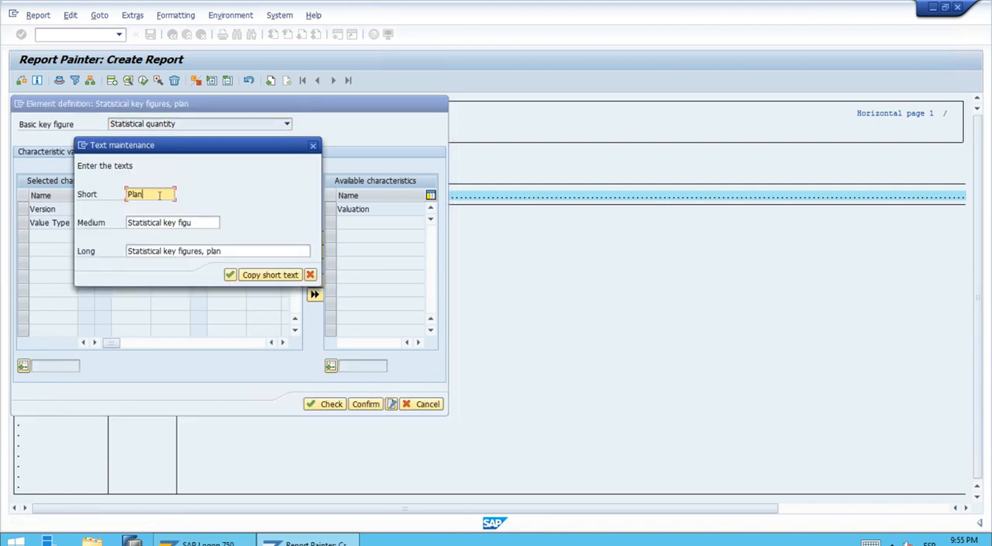
type("SKF")
left_click(264, 275)
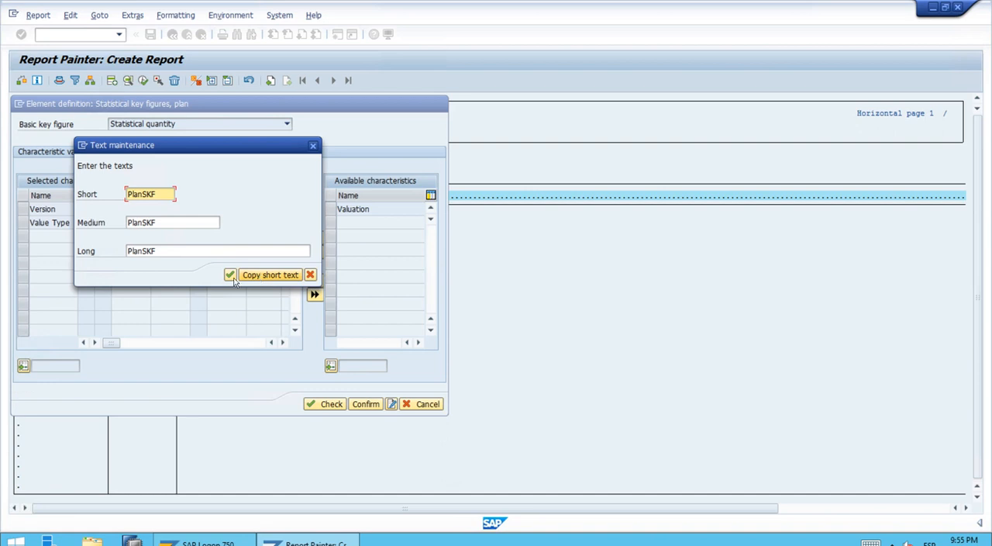
left_click(229, 276)
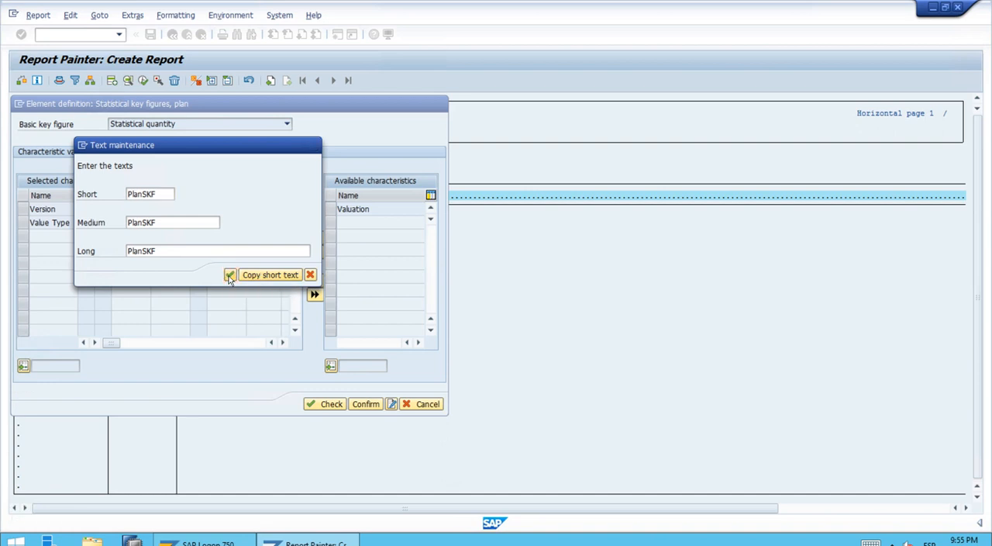
left_click(360, 404)
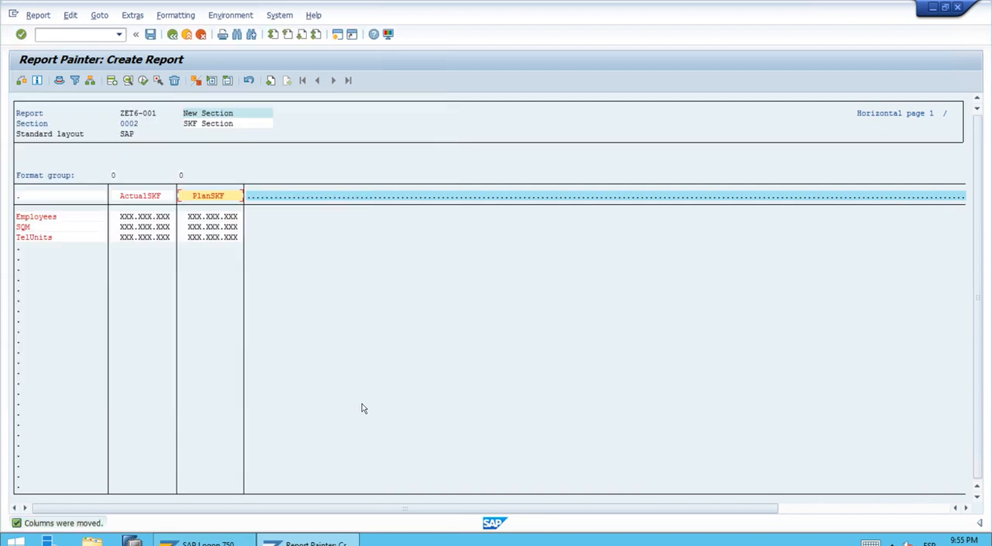
Step: Add a third column as a formula that subtracts PlanSKF from ActualSKF, X001 - X002
double_click(256, 200)
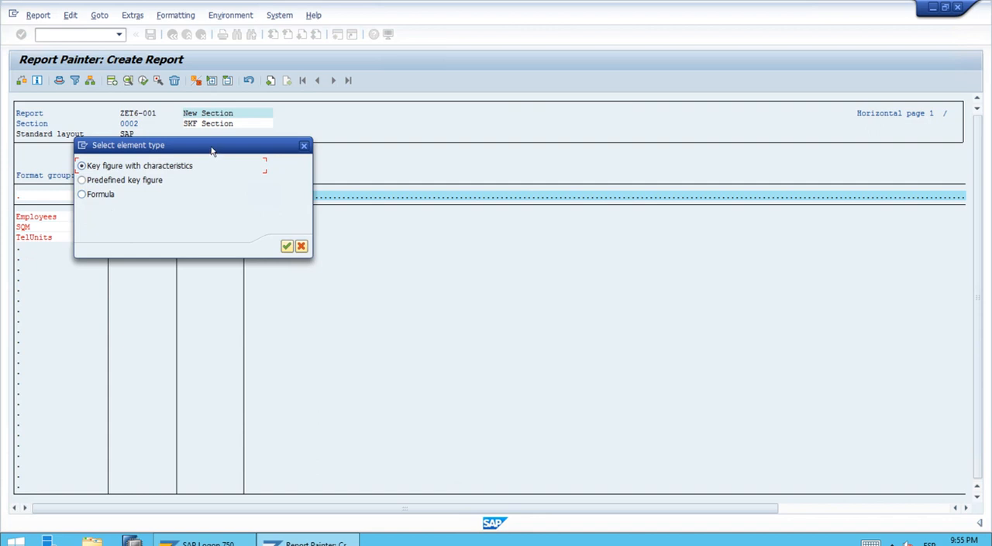
left_click_drag(211, 149, 387, 159)
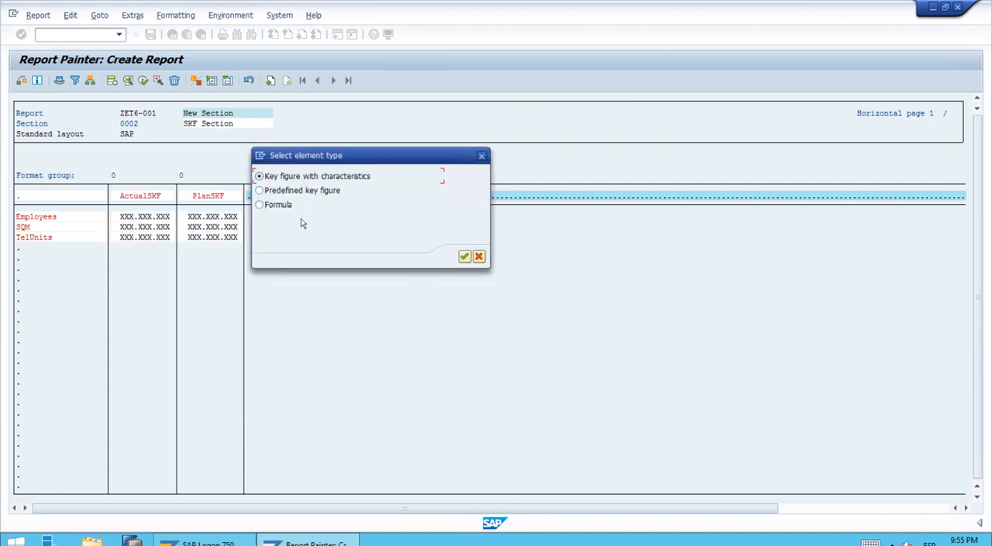
left_click(279, 207)
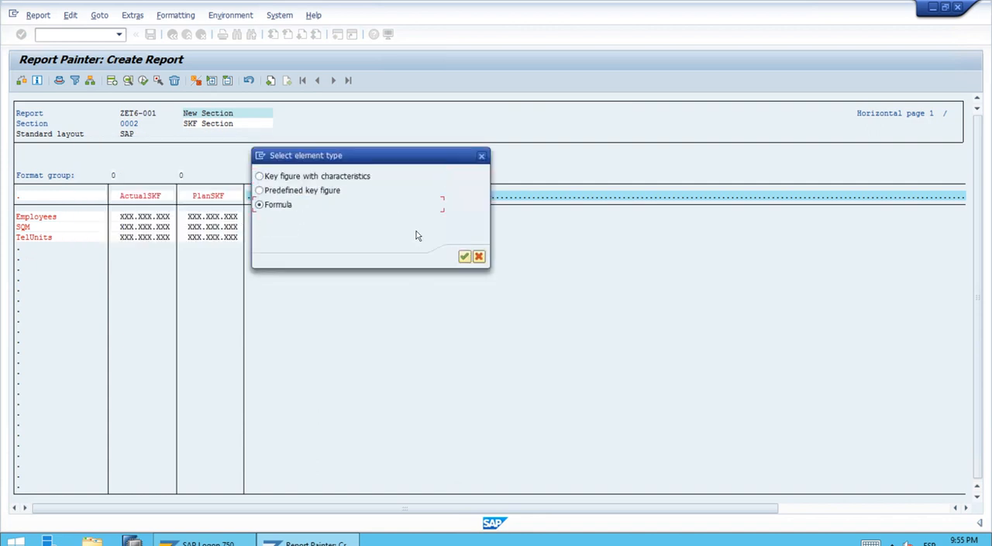
left_click(465, 256)
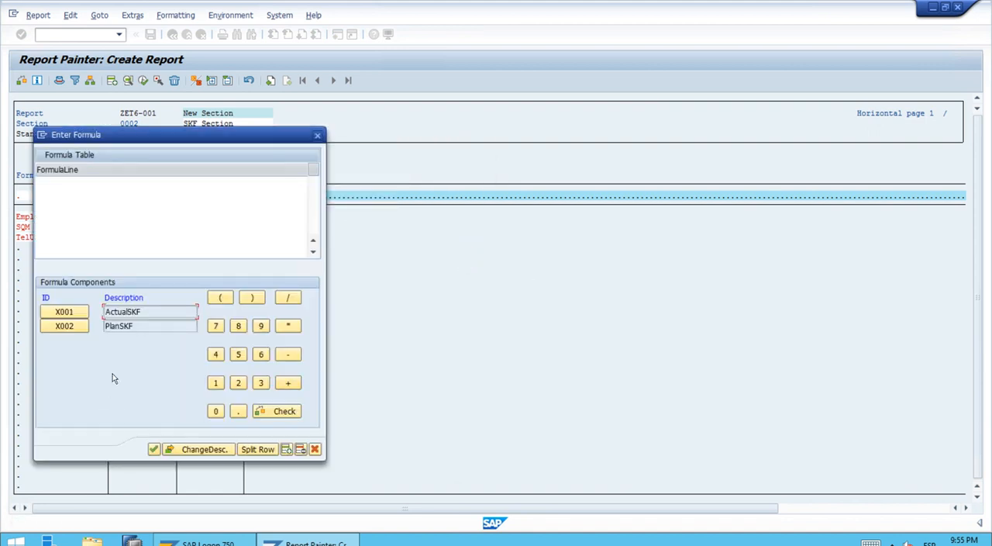
left_click(77, 312)
left_click(287, 353)
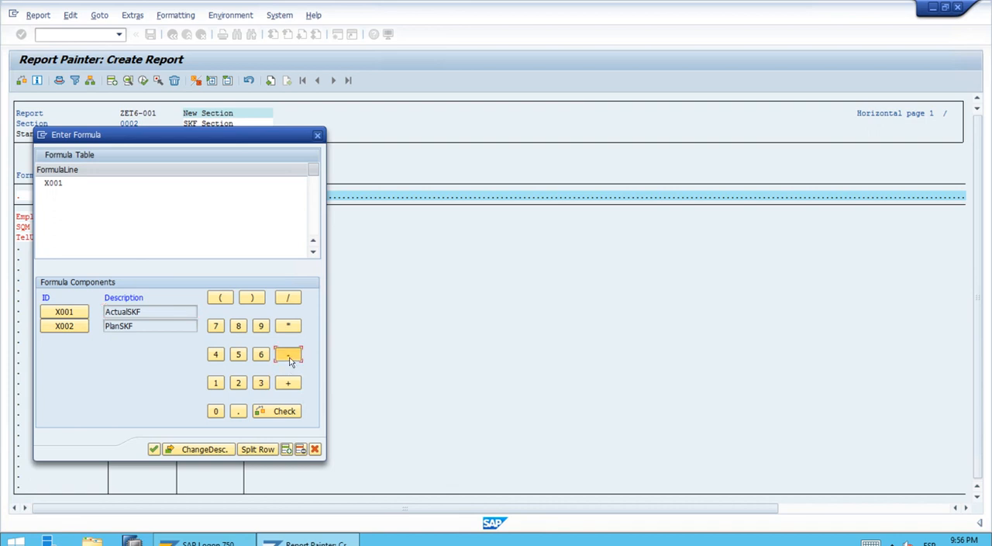
left_click(80, 325)
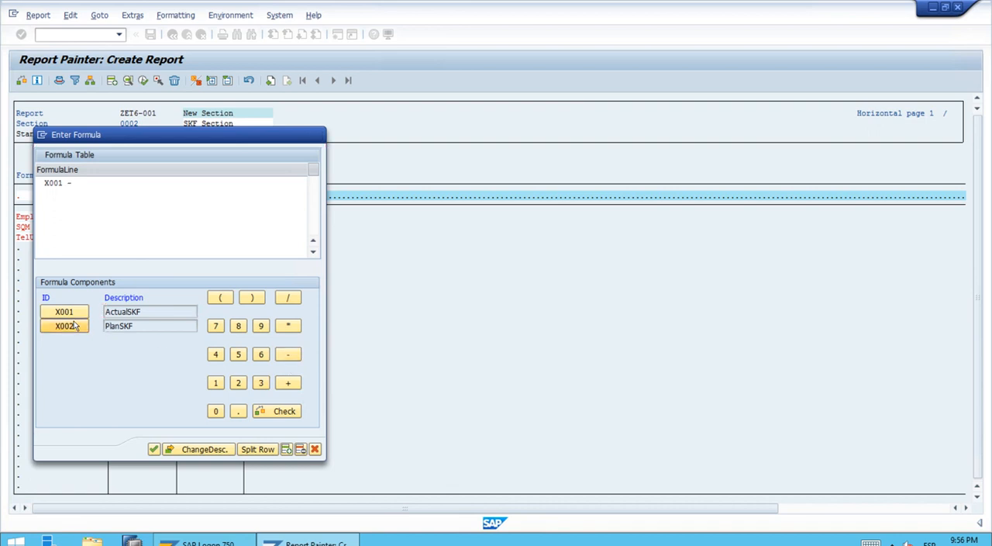
left_click(153, 448)
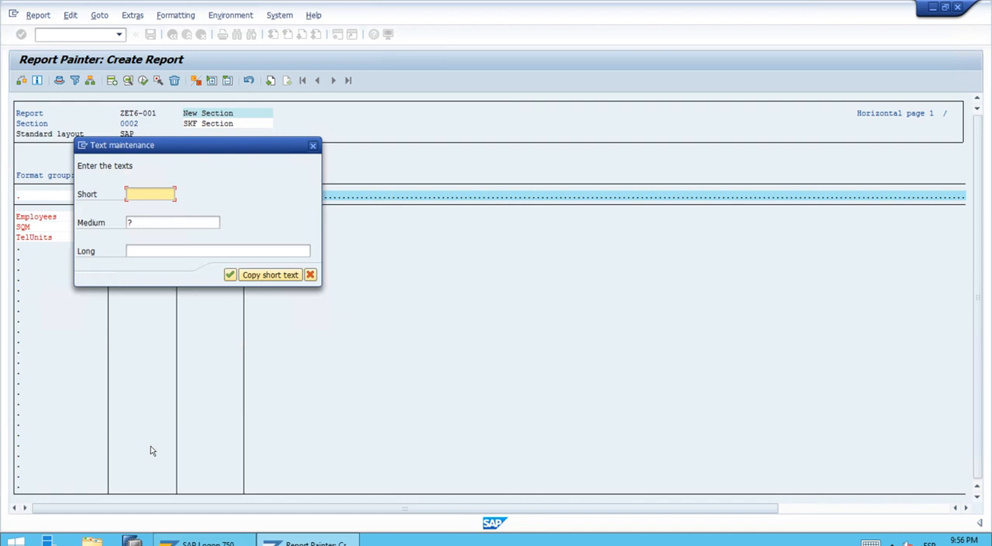
Step: Set the formula column's short, medium and long texts to Variance and confirm them
type("Varian")
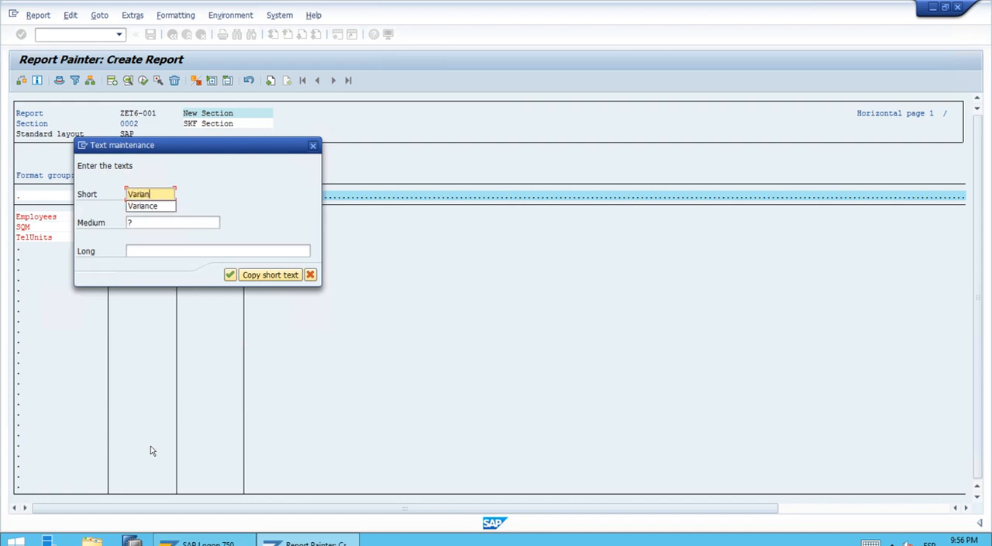
type("ce")
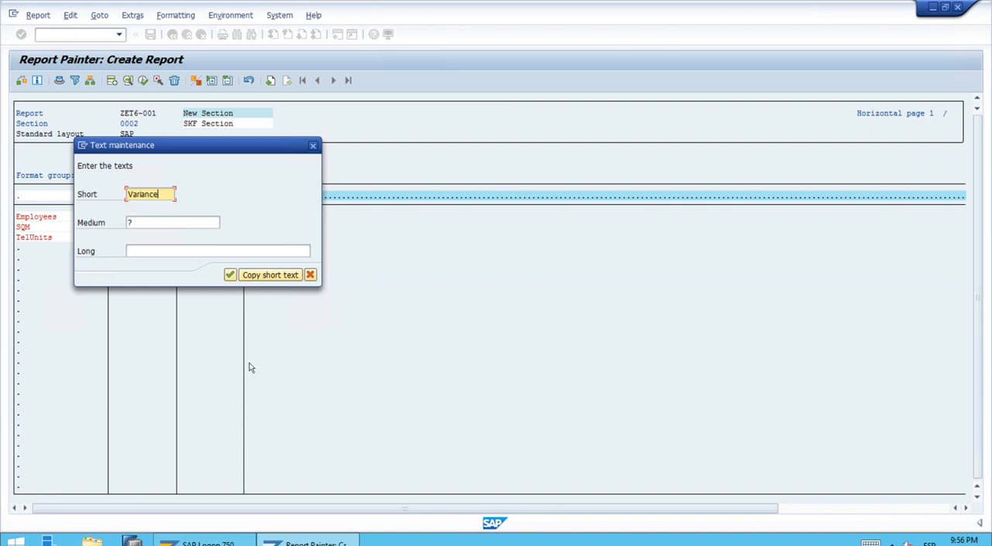
left_click(268, 275)
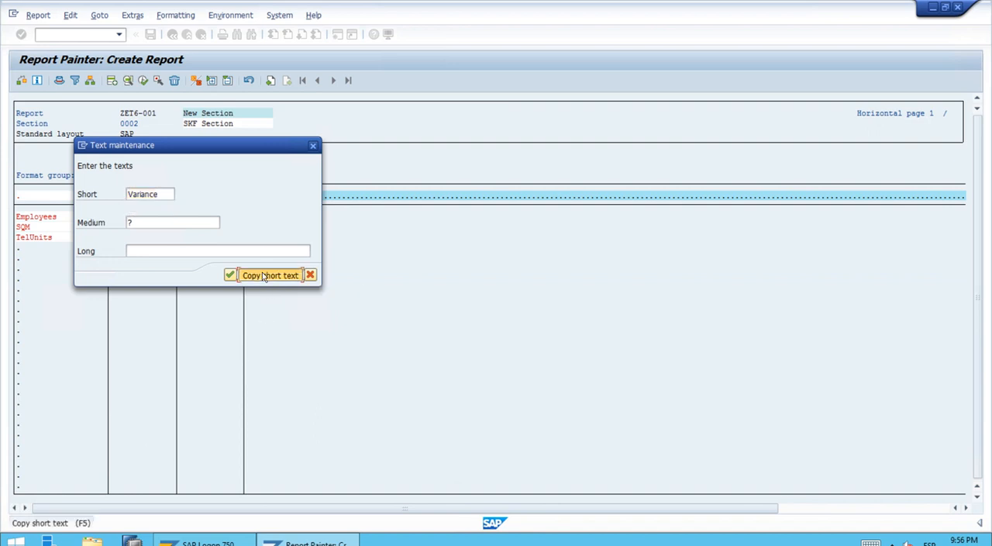
left_click(229, 275)
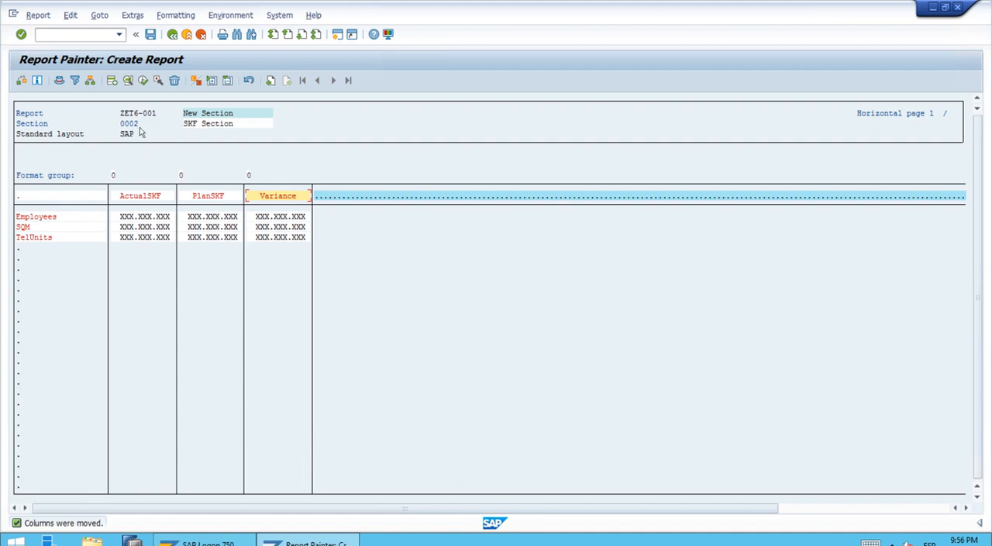
Step: Check report ZET6-001 for errors and save it
left_click(19, 83)
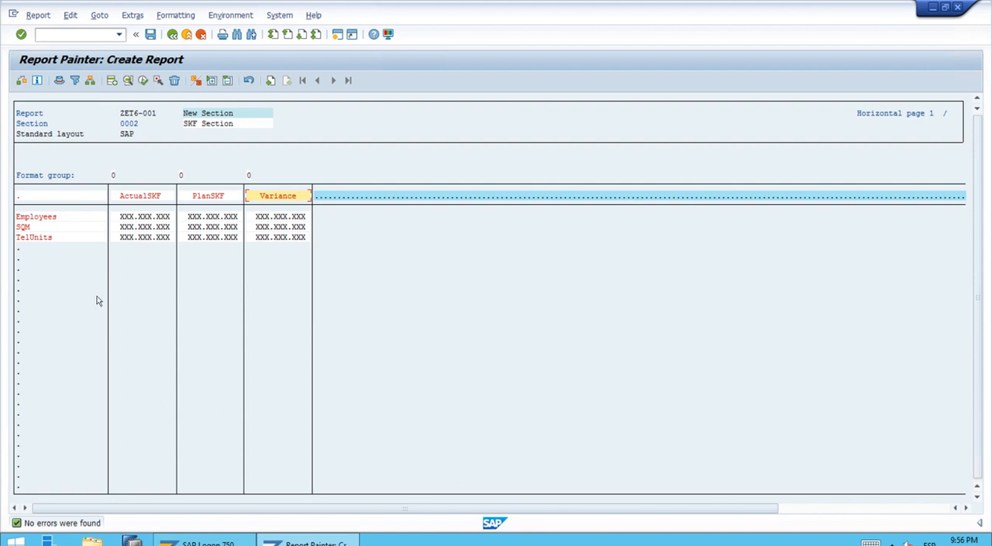
left_click(151, 36)
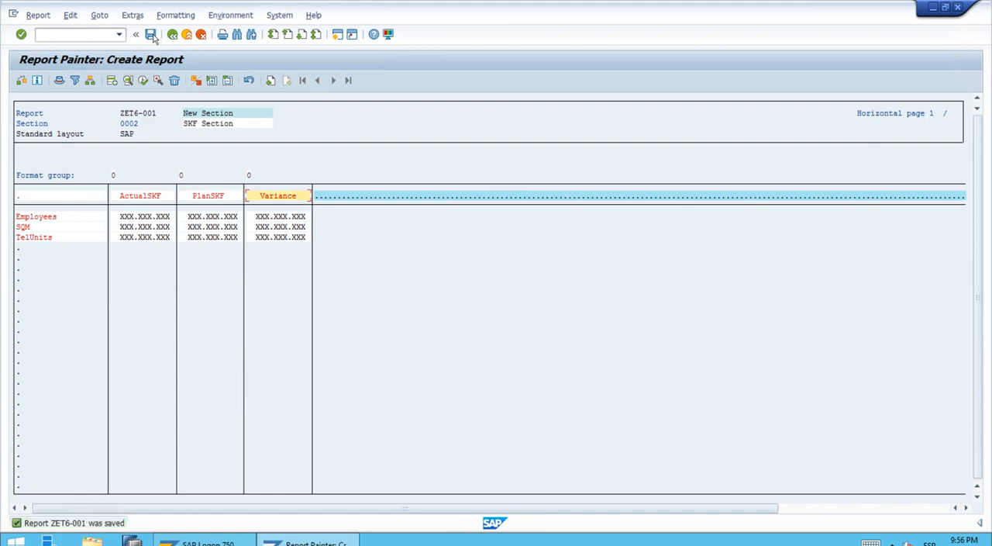
Step: Assign report ZET6-001 to report group ZET6 and agree to create that group
left_click(236, 17)
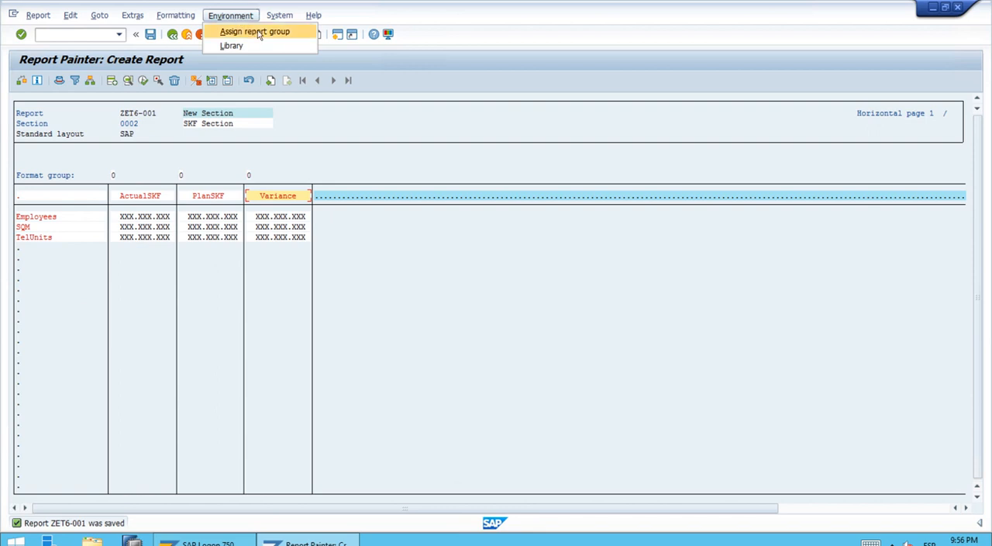
left_click(256, 31)
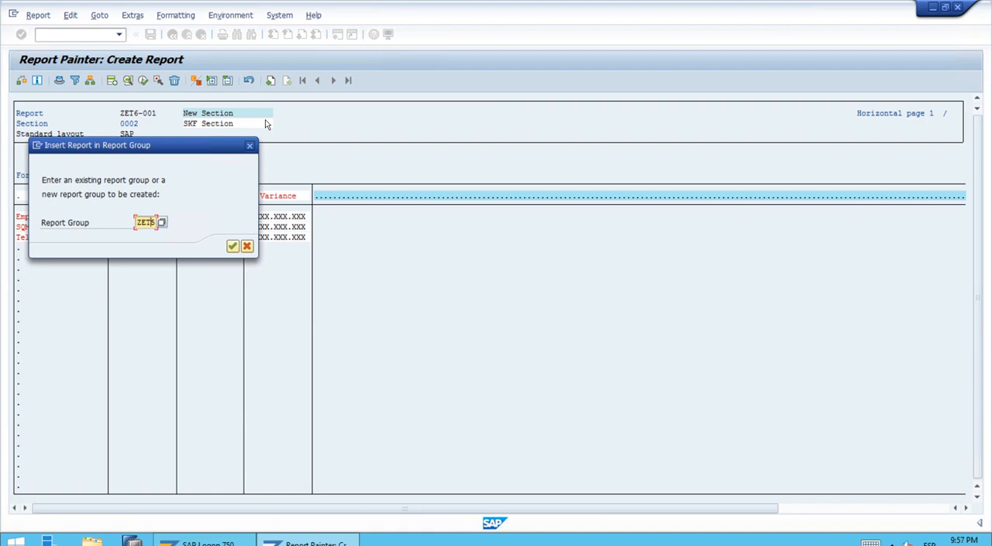
type("6")
left_click(232, 247)
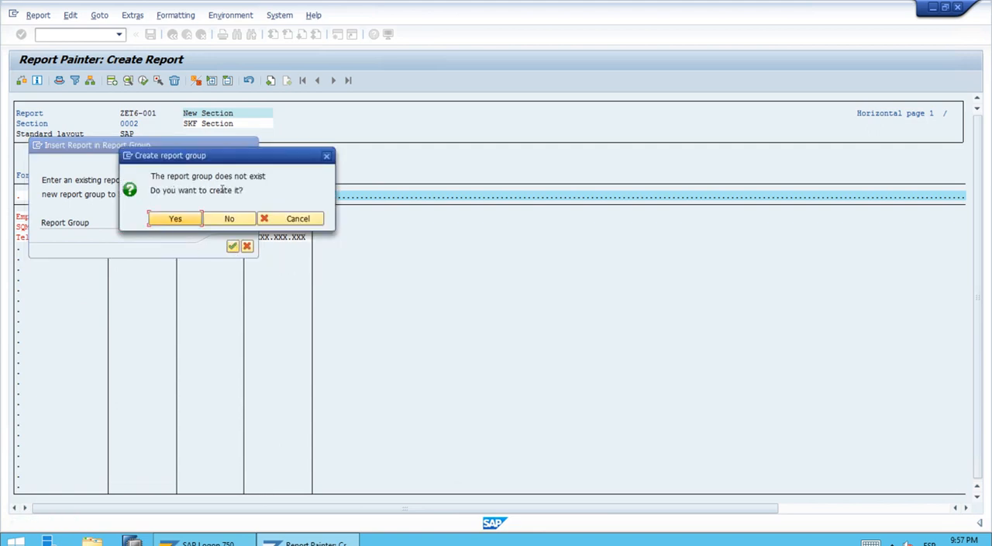
left_click(172, 218)
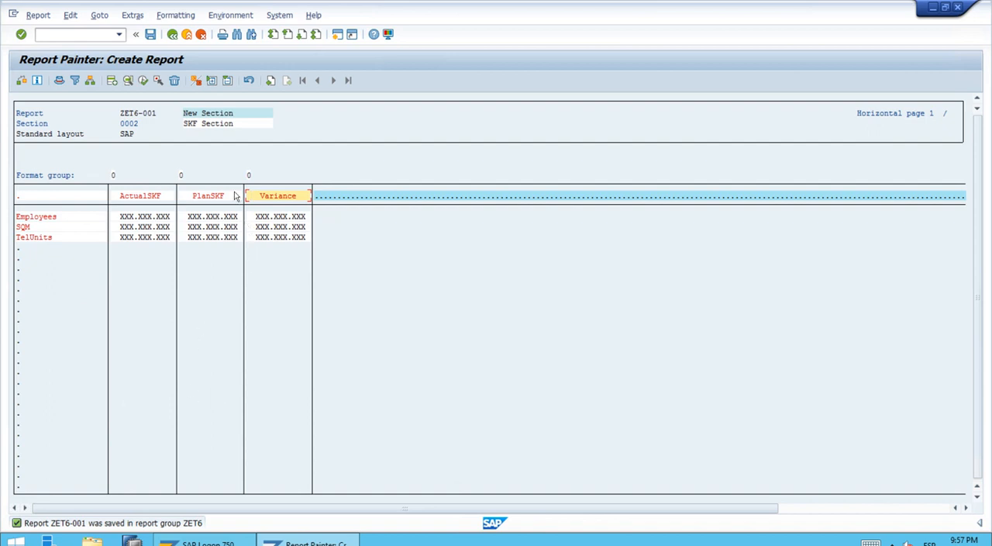
Step: Execute the report for fiscal year 2021, periods 1 to 12, and look through its amount and quantity column pages
left_click(144, 82)
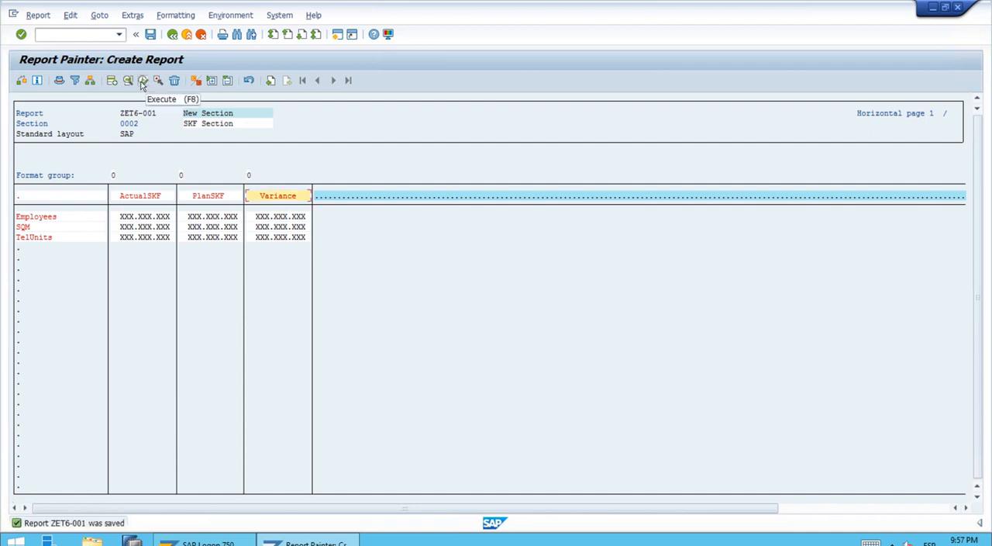
left_click(143, 82)
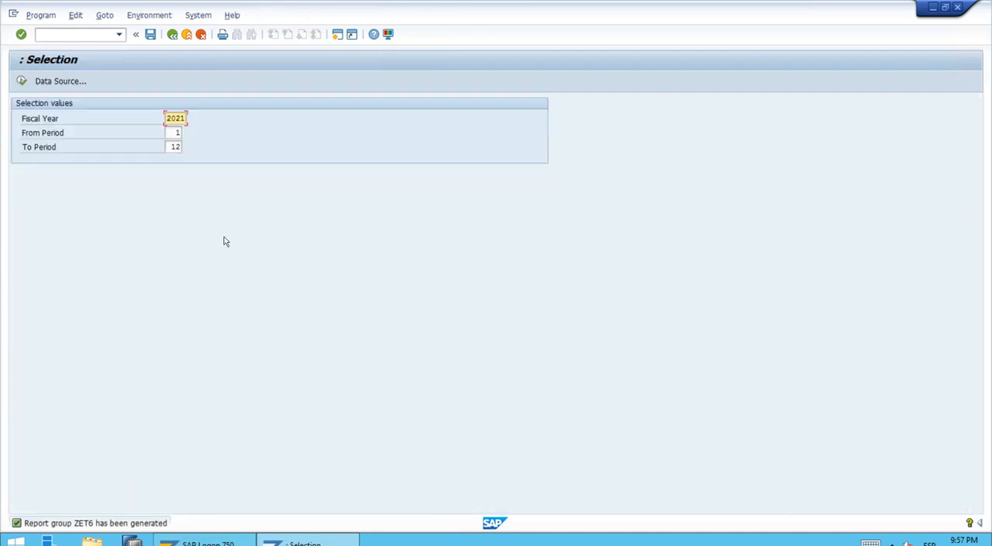
left_click(21, 81)
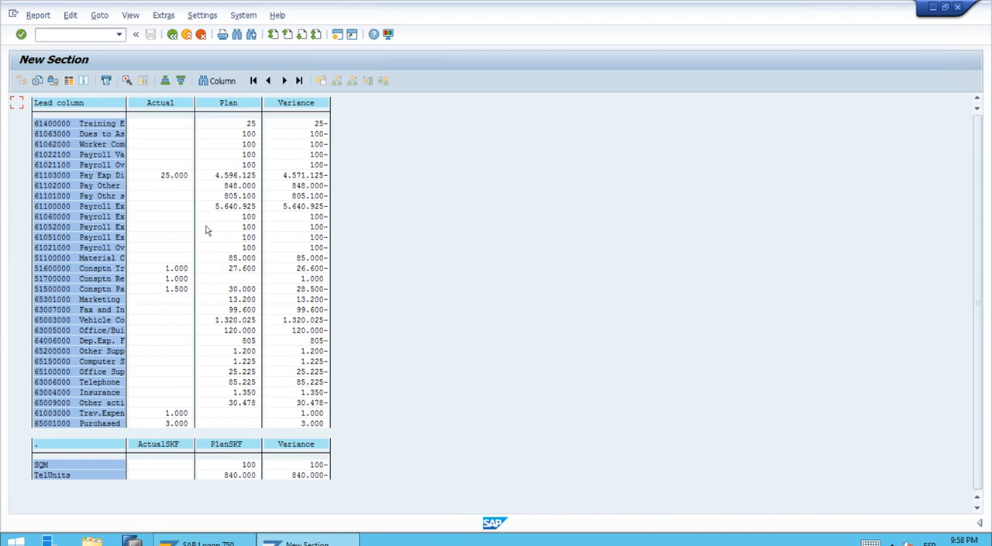
left_click(283, 80)
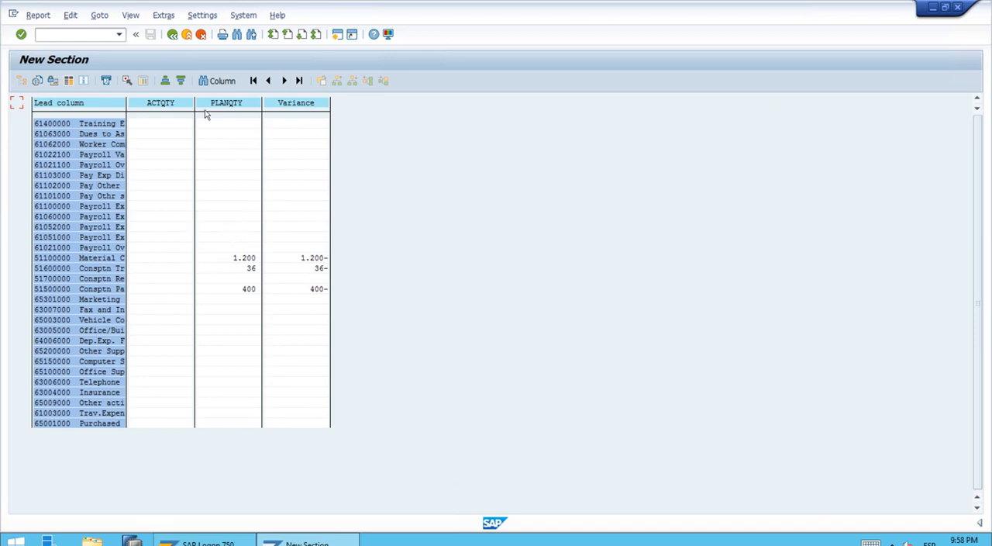
left_click(268, 80)
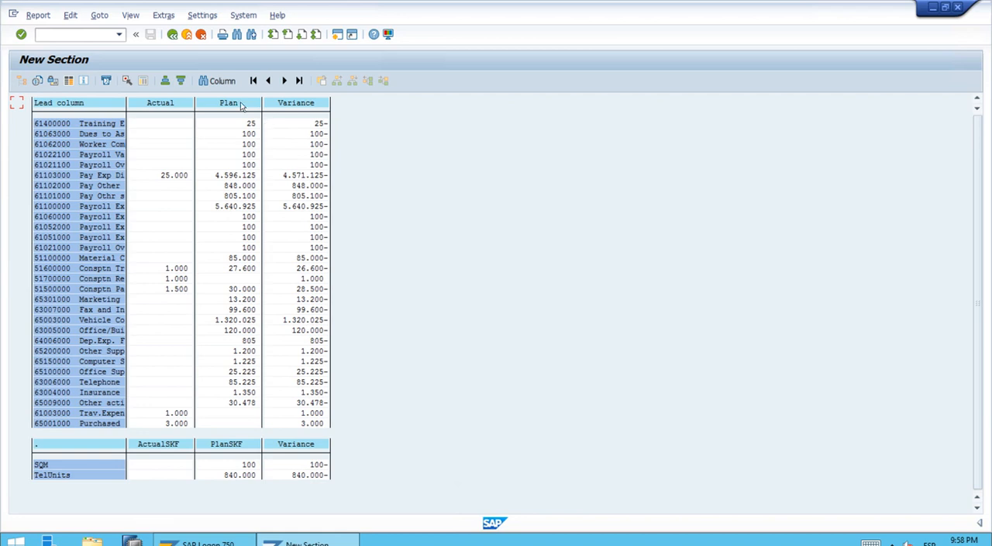
Step: Exit the report output and leave Report Painter, returning to the SAP Easy Access screen
left_click(172, 35)
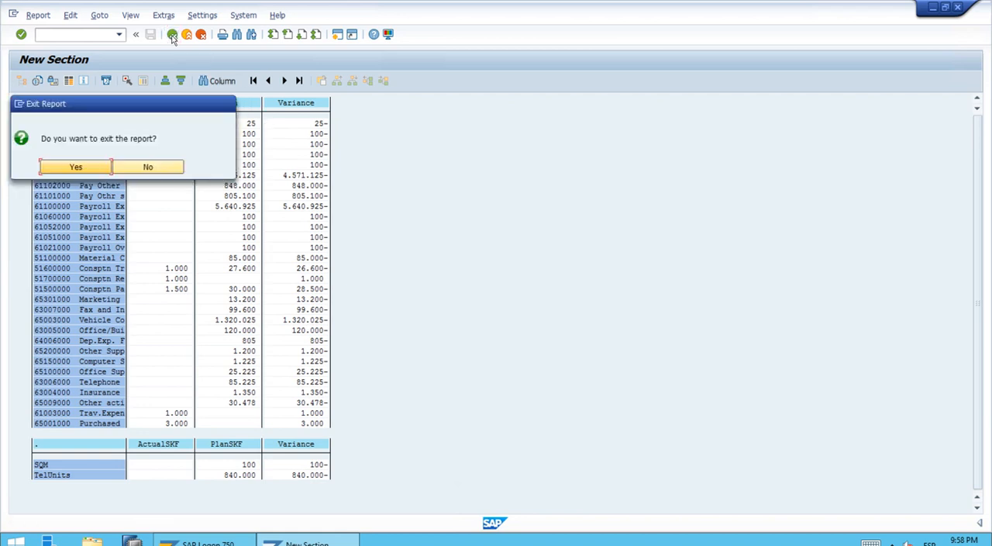
left_click(95, 168)
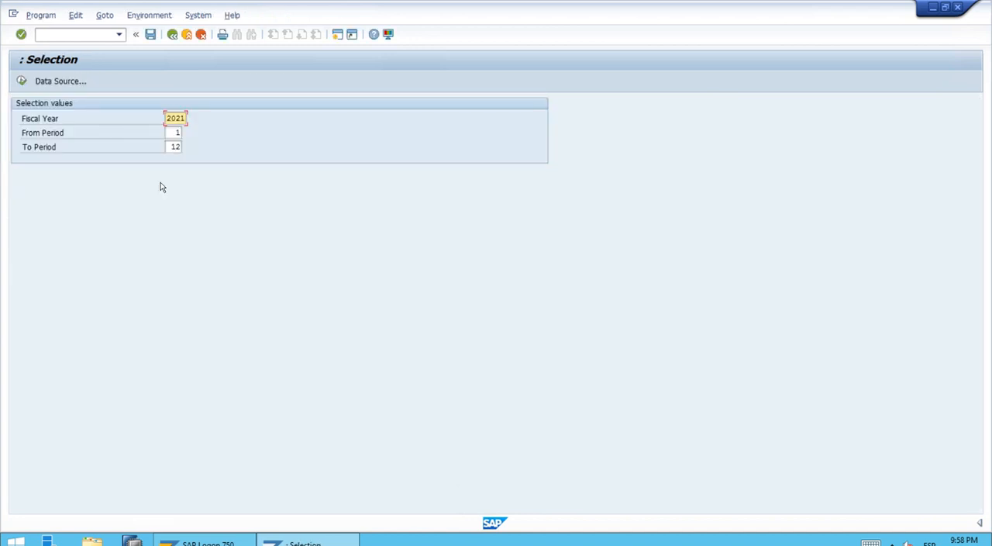
left_click(172, 36)
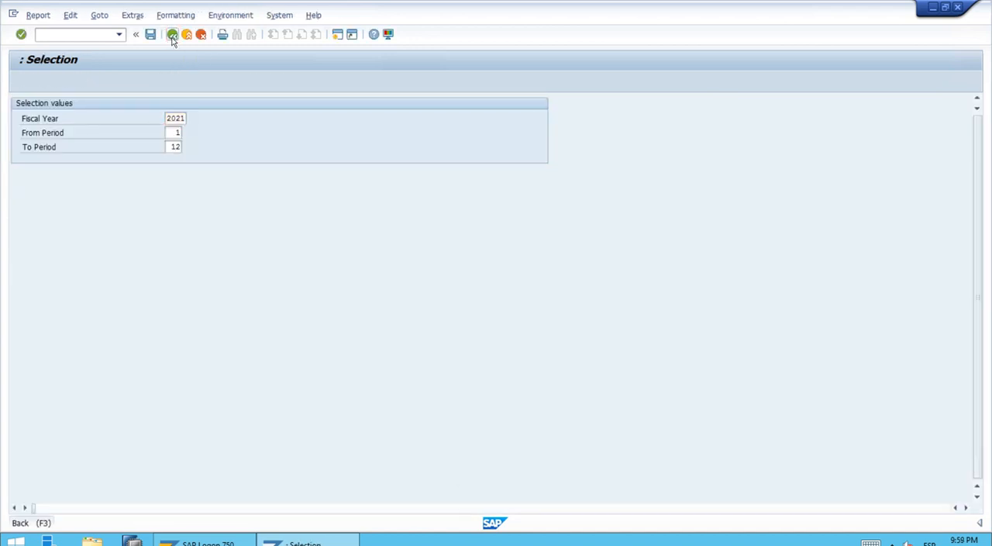
left_click(172, 36)
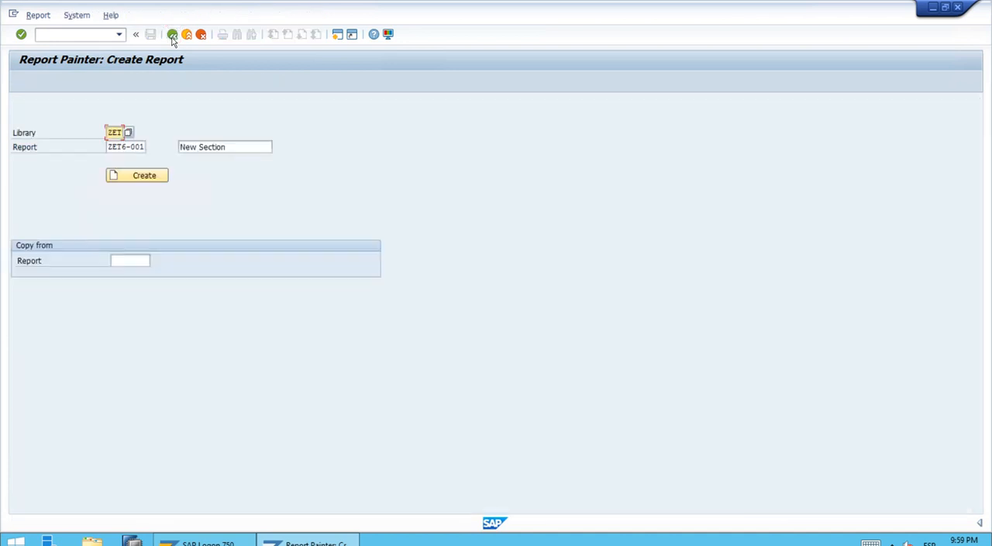
left_click(172, 35)
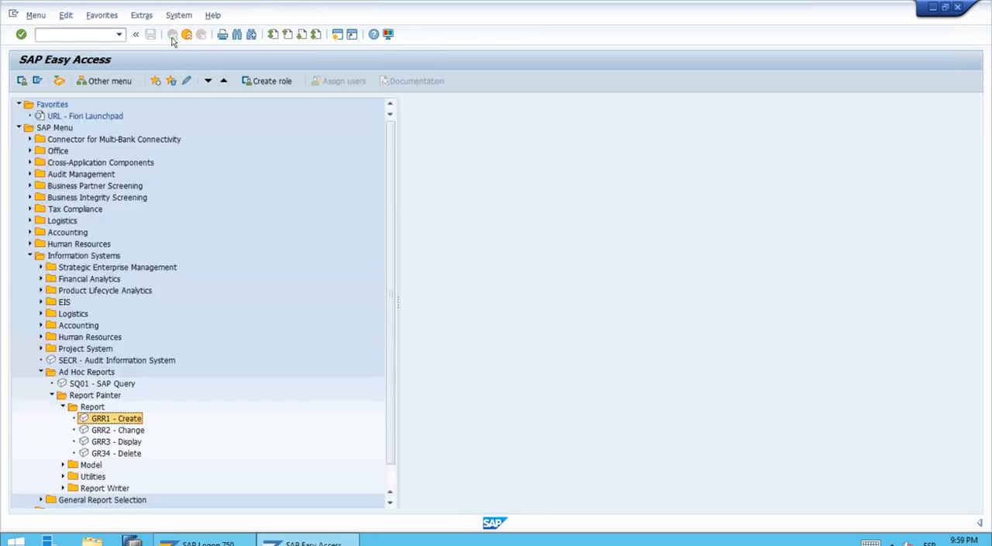
Step: Collapse the Report, Report Painter, Ad Hoc Reports and Information Systems folders in the SAP menu tree
left_click(63, 406)
left_click(52, 395)
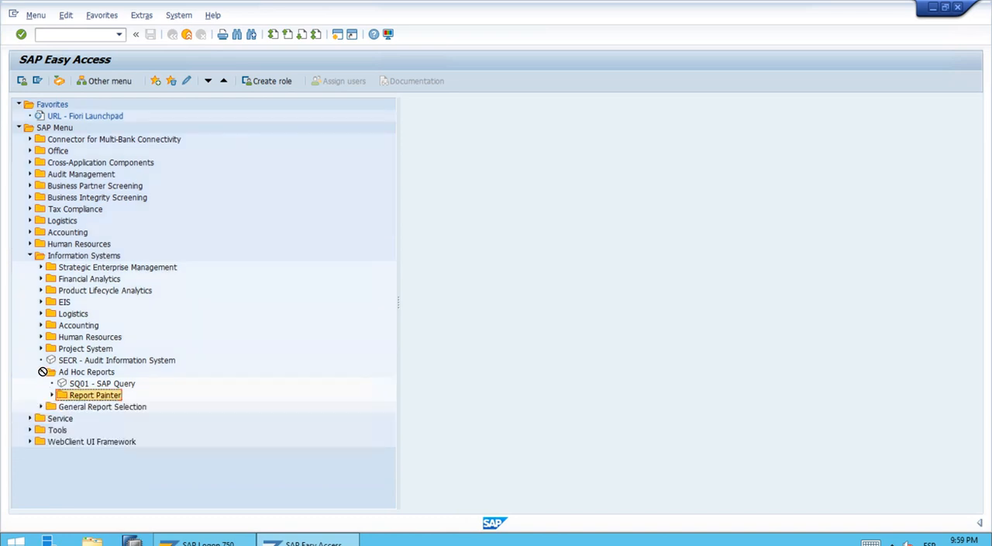
left_click(41, 372)
left_click(30, 255)
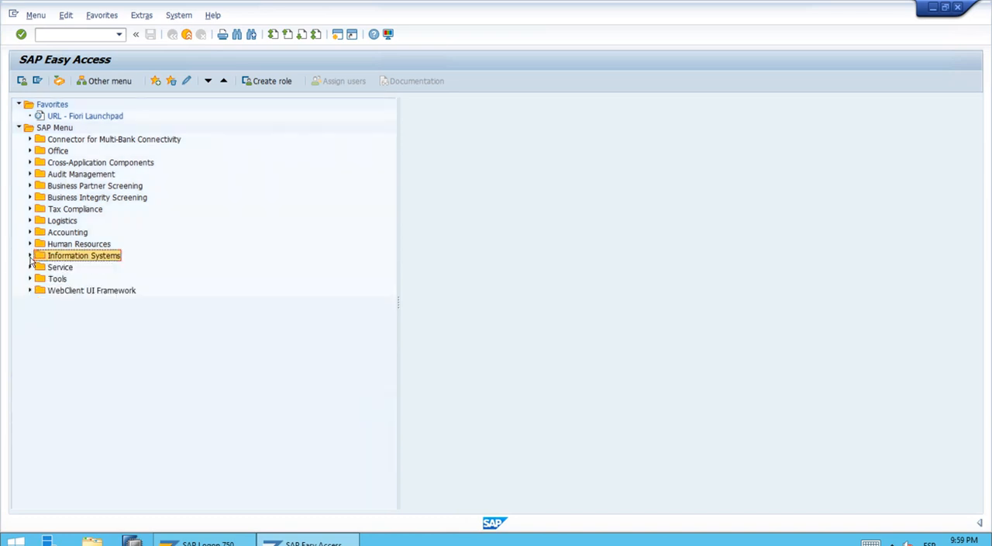